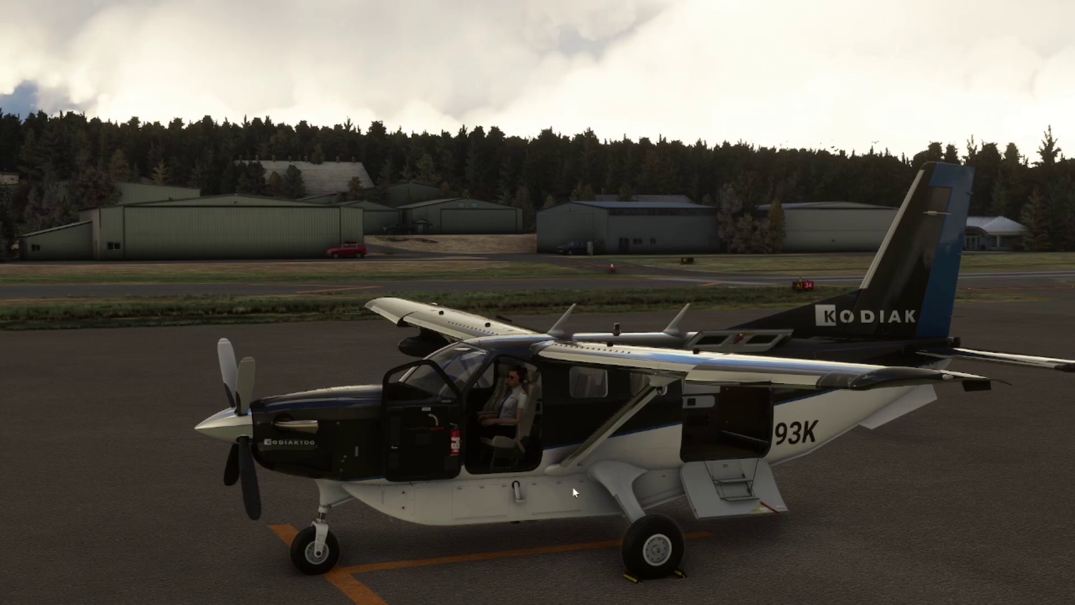
Orbit the external camera around the parked Kodiak and reveal the in-game toolbar.
drag(573, 493, 740, 493)
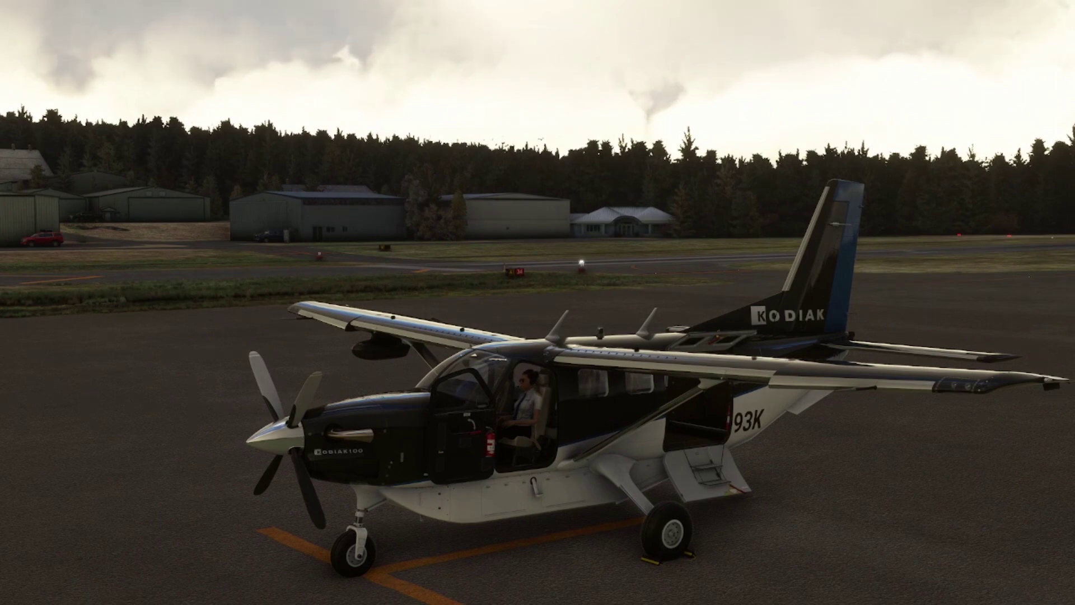
mouse_move(553, 43)
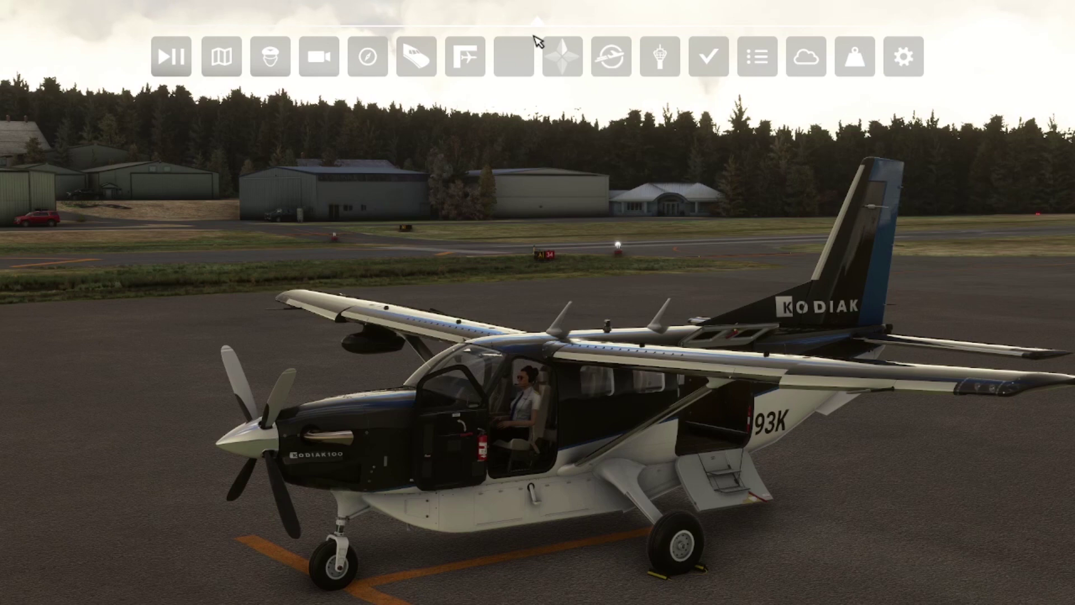
Open Weight and Balance, test it as a pop-out window, then widen it to show the 27.04% MAC CG diagram.
click(856, 66)
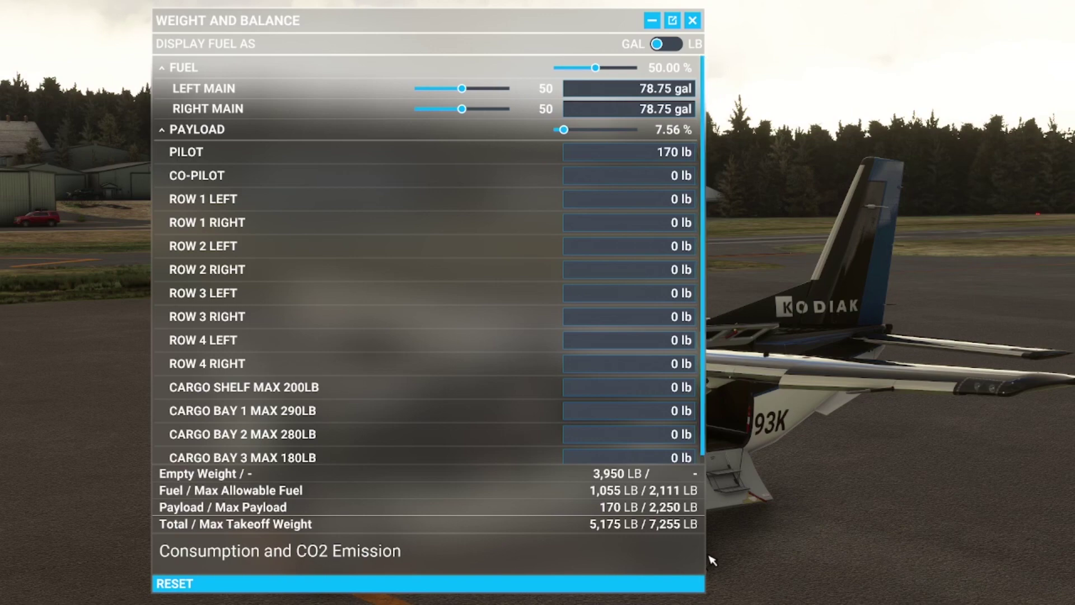
click(672, 20)
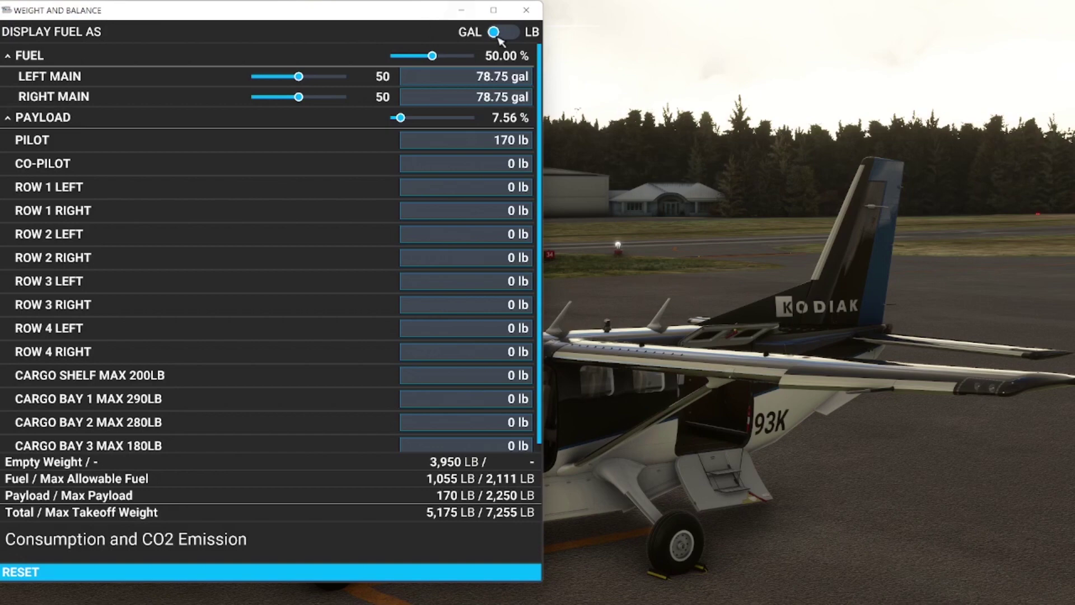
drag(542, 415, 586, 415)
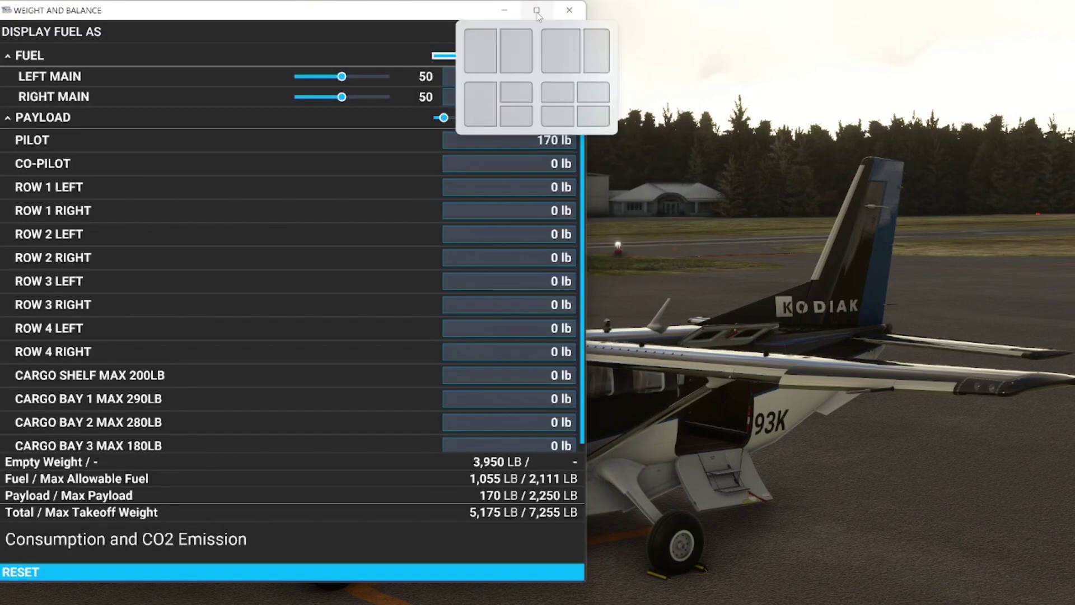
click(570, 10)
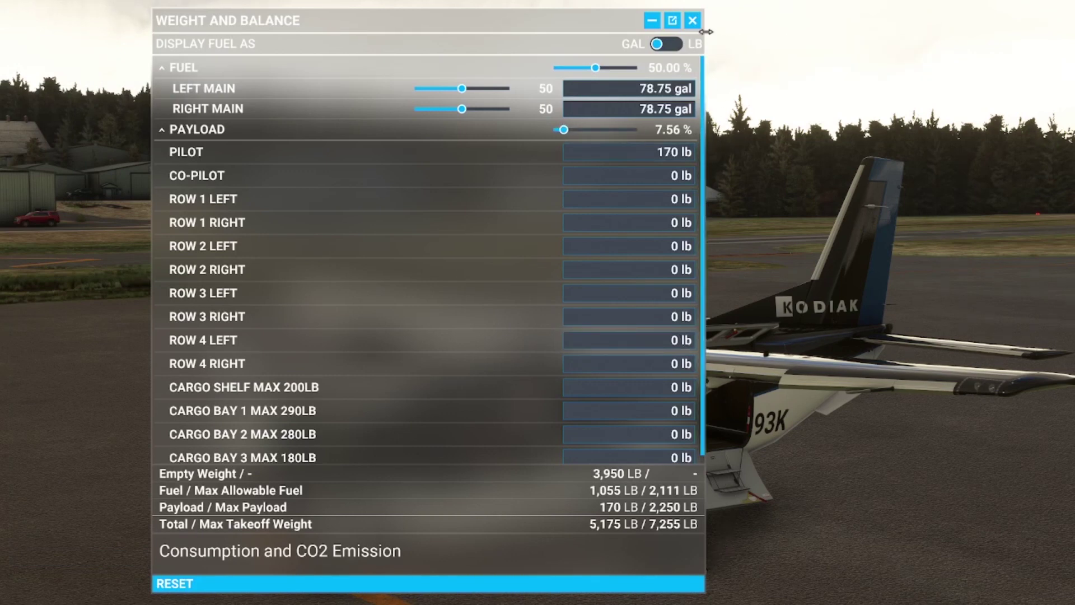
drag(703, 34, 922, 37)
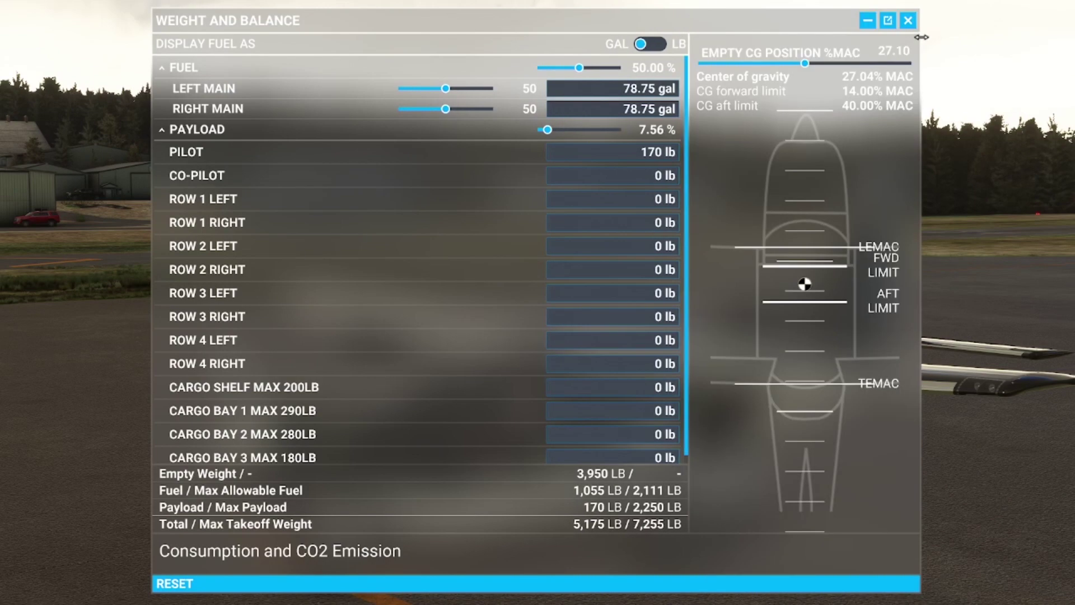
drag(921, 37, 946, 37)
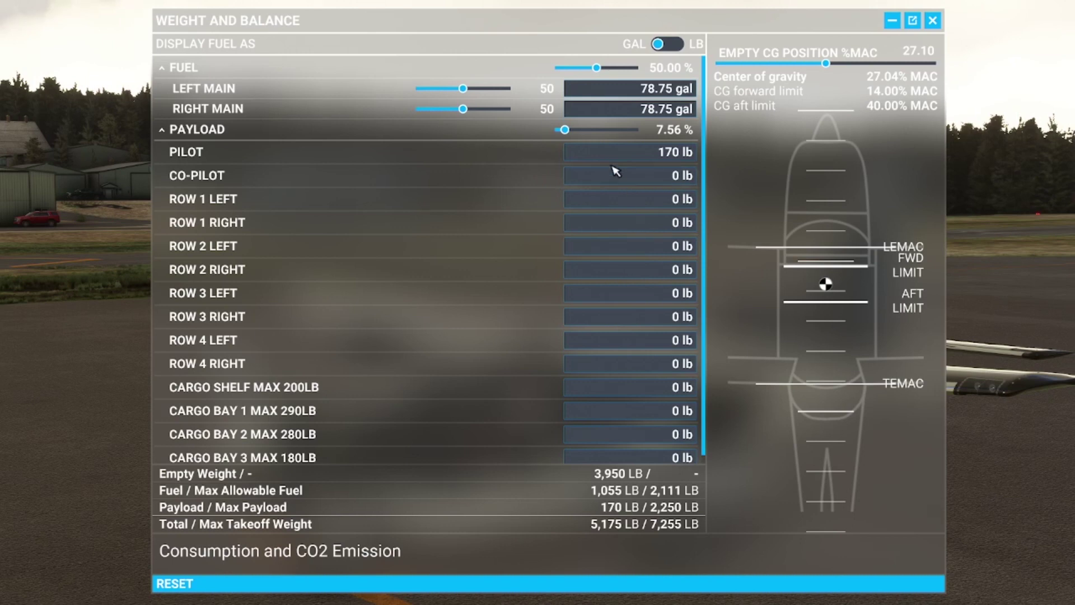
Set the CO-PILOT weight to 170 lb (total 5,345 lb, CG 25.17% MAC) and collapse the panel.
click(680, 178)
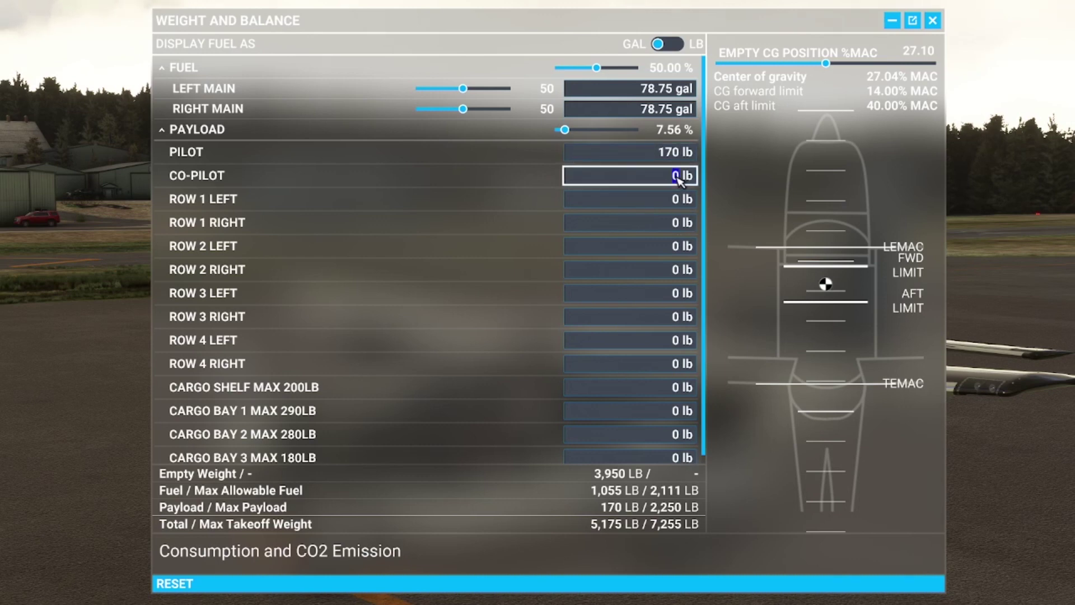
text(17)
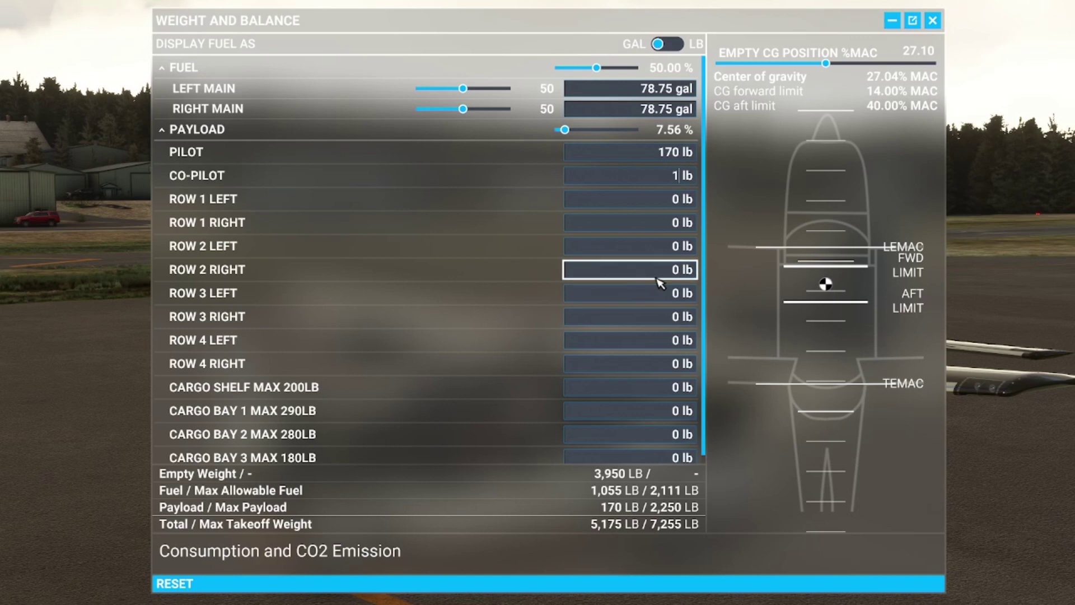
text(0)
click(893, 21)
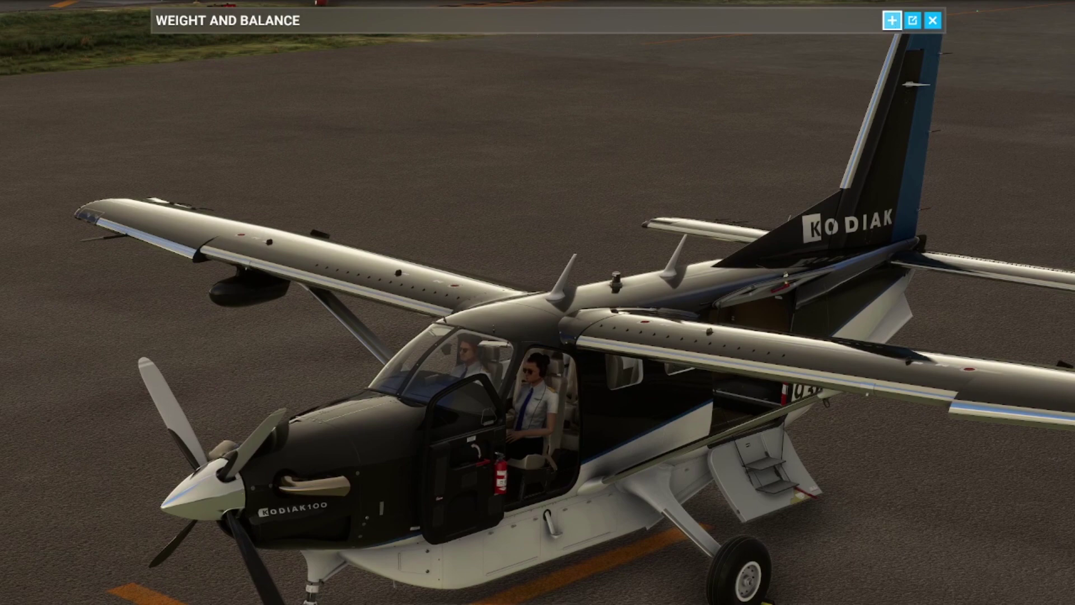
click(896, 24)
Expand the panel and set the CO-PILOT weight back to 0 lb, total 5,175 lb.
click(894, 22)
click(670, 179)
text(0 lb)
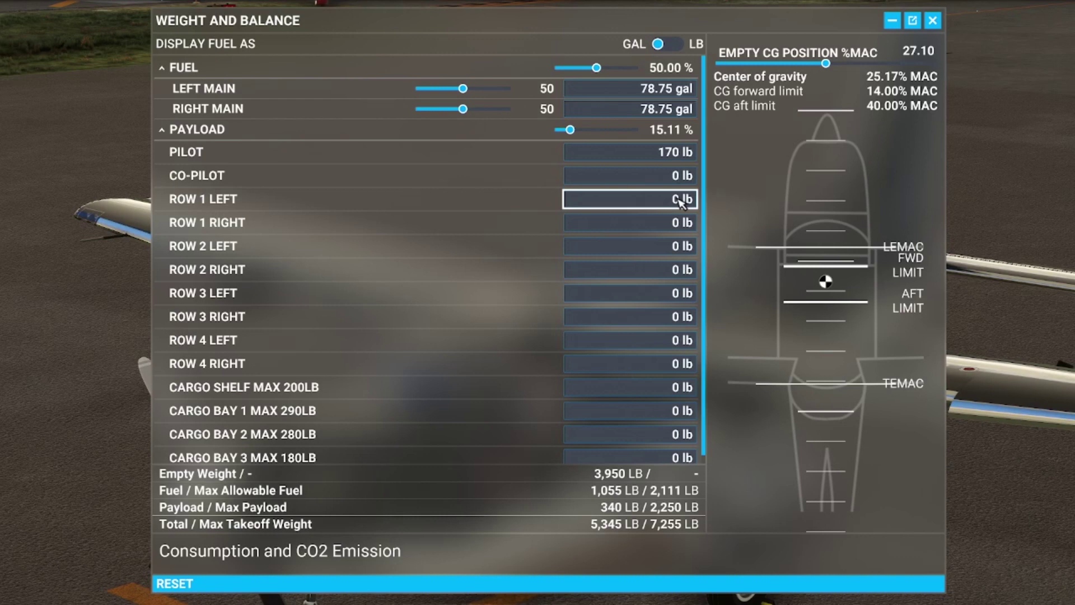
key(Return)
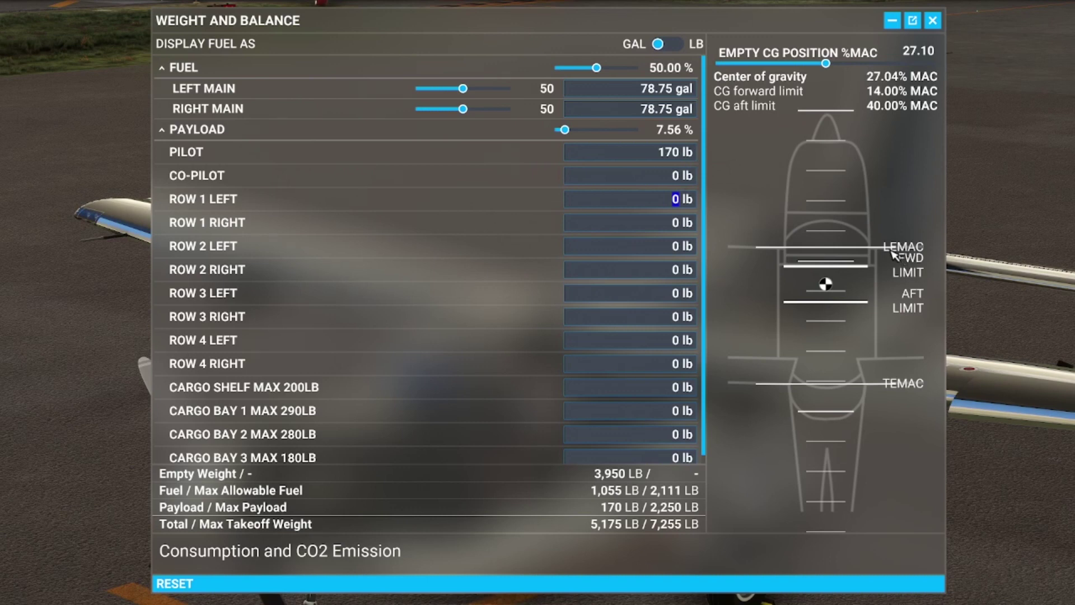
Enter 190 lb in ROW 1 LEFT, ROW 1 RIGHT and ROW 2 LEFT, then collapse the panel.
text(190)
click(675, 227)
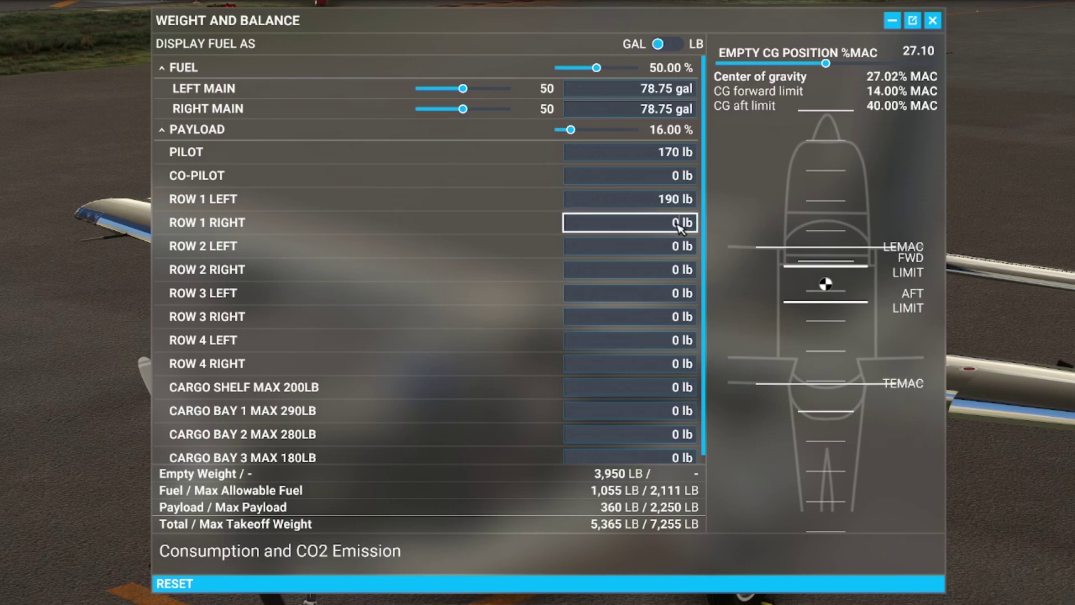
double_click(680, 226)
text(190)
click(679, 247)
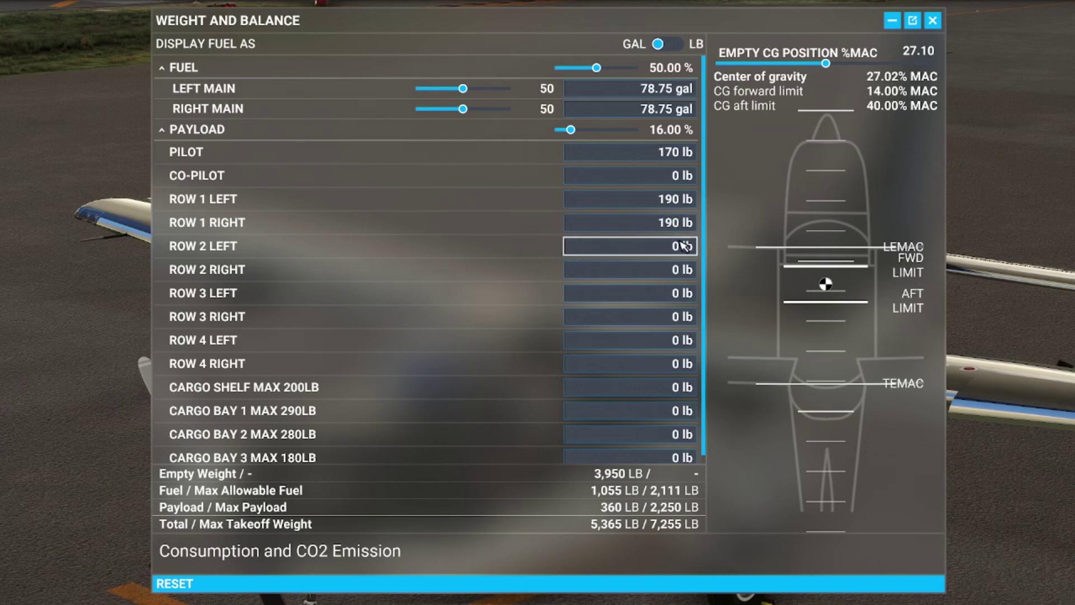
double_click(678, 246)
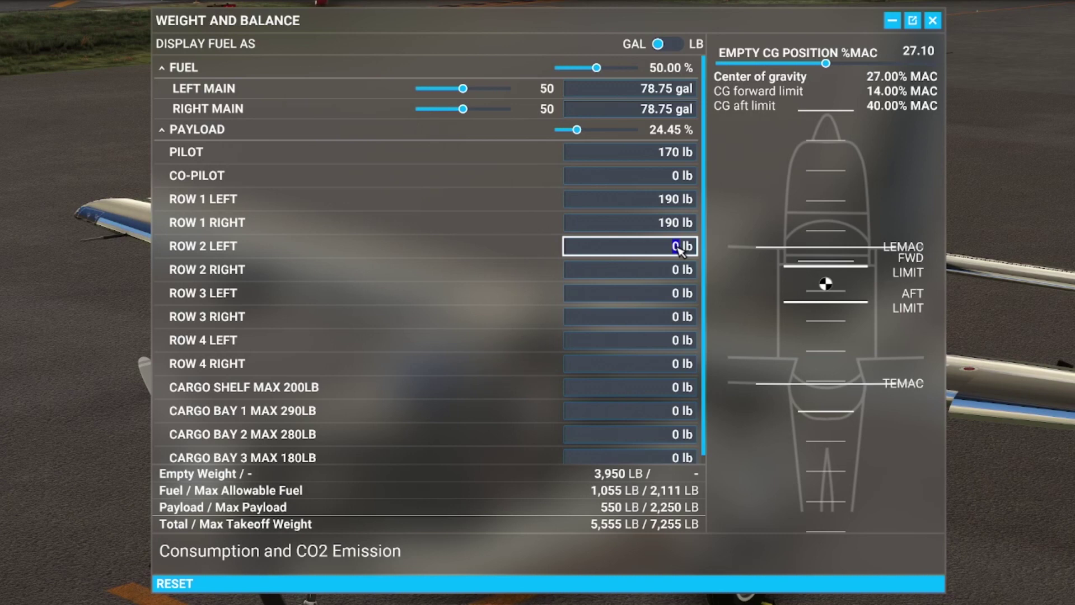
text(190)
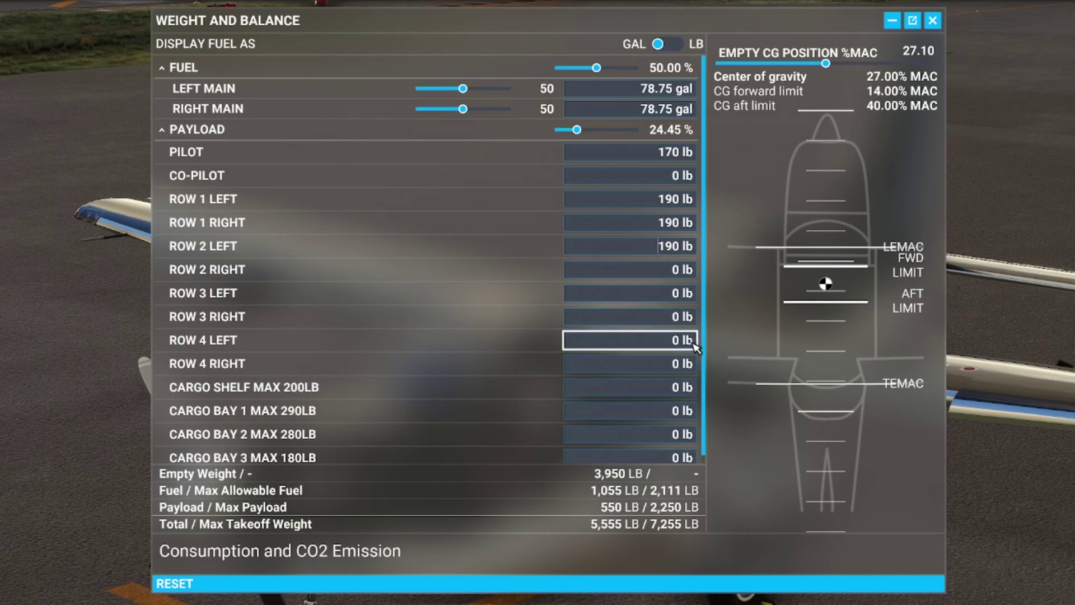
click(893, 21)
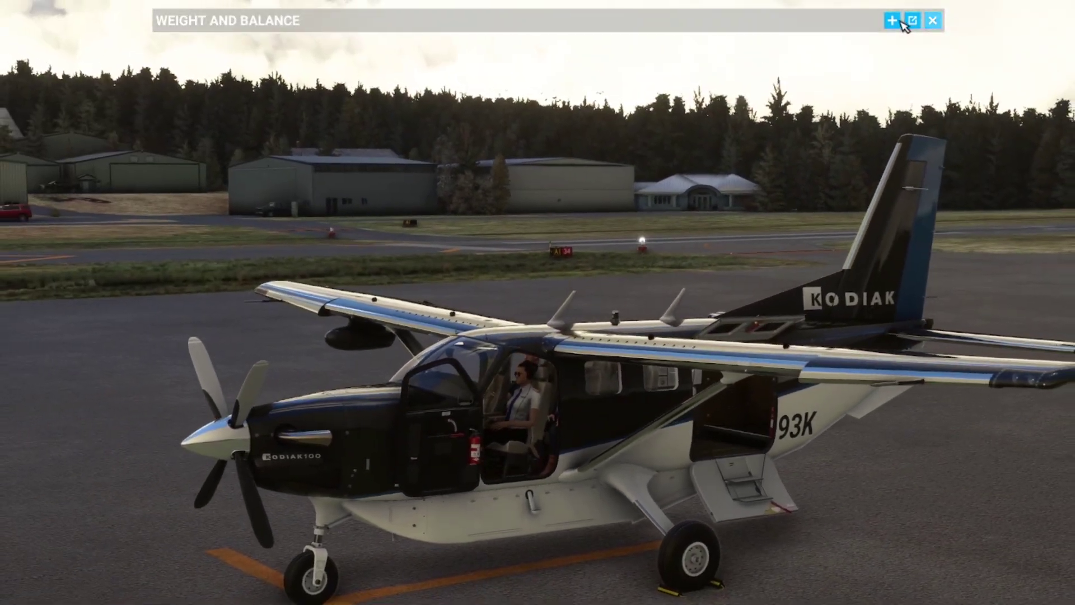
Expand the collapsed Weight and Balance panel, showing 740 lb payload and 5,745 lb total.
click(893, 21)
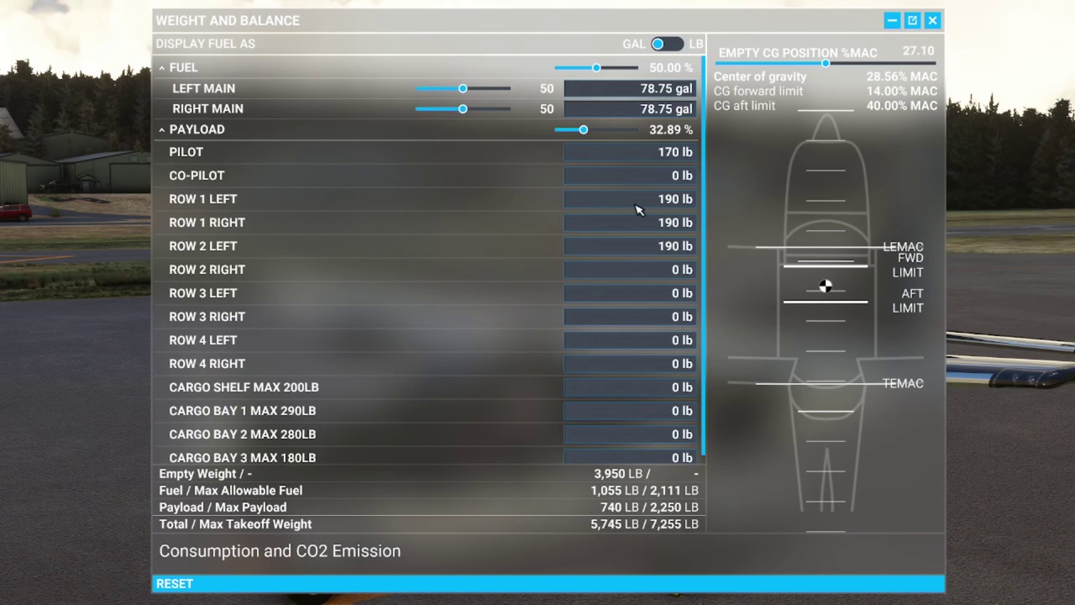
Enter 75 lb in ROW 3 LEFT and then 75 lb in ROW 3 RIGHT.
click(677, 297)
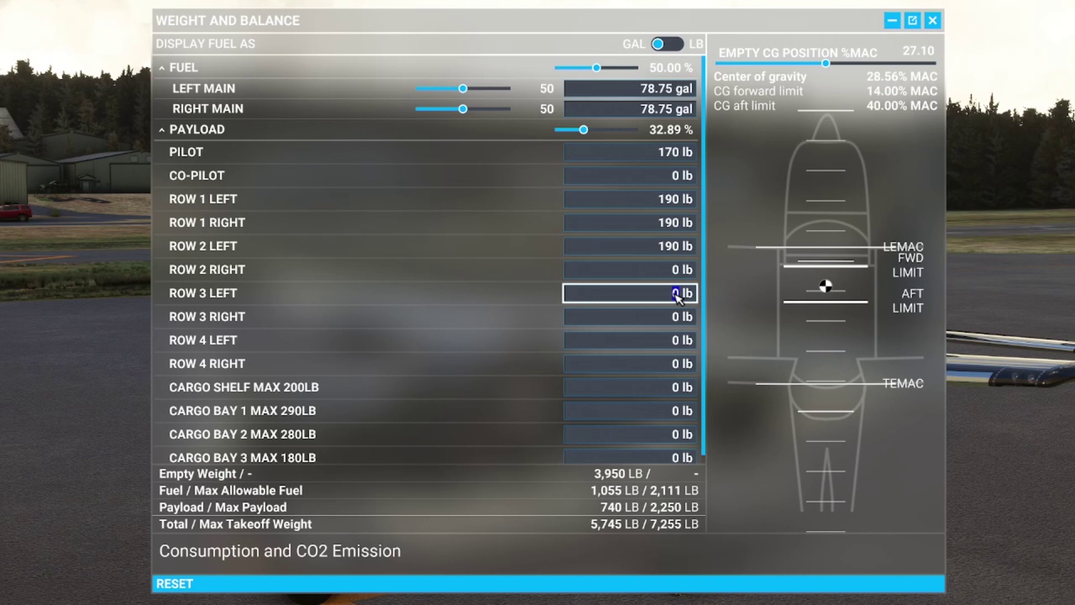
text(75)
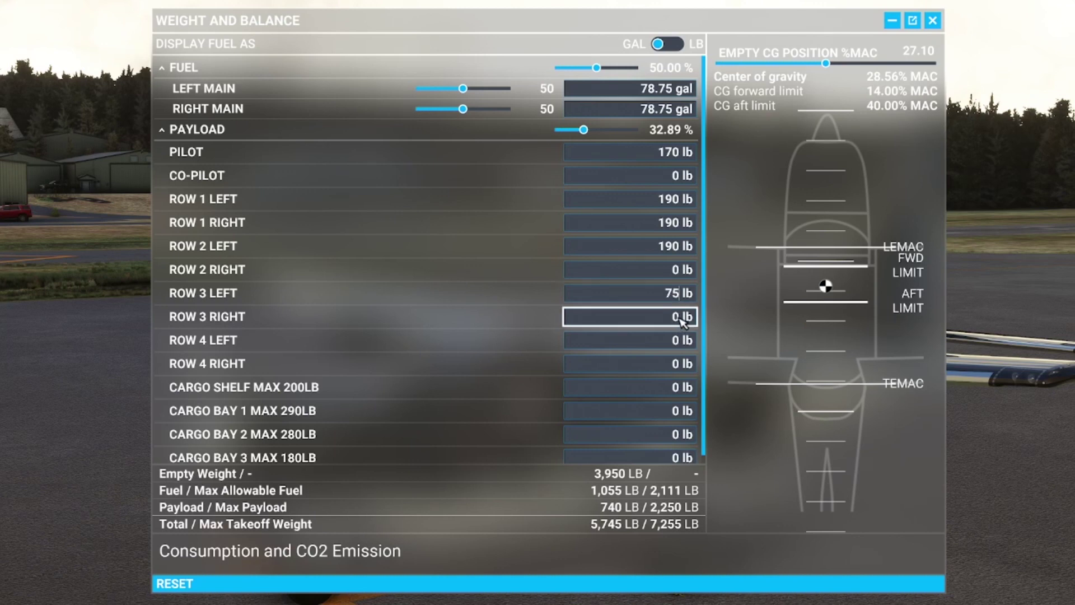
click(680, 319)
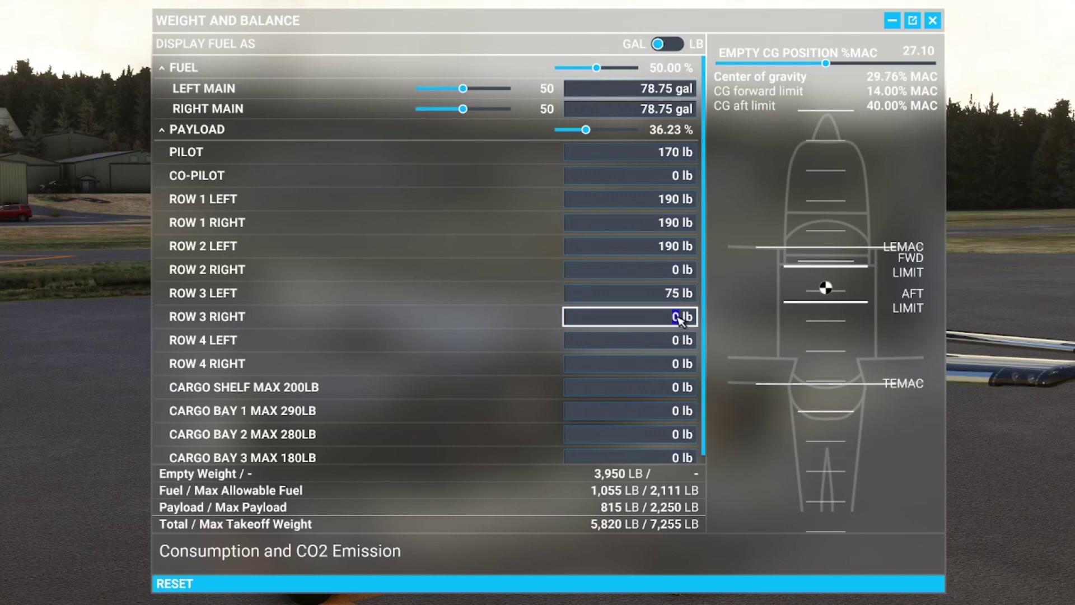
text(75)
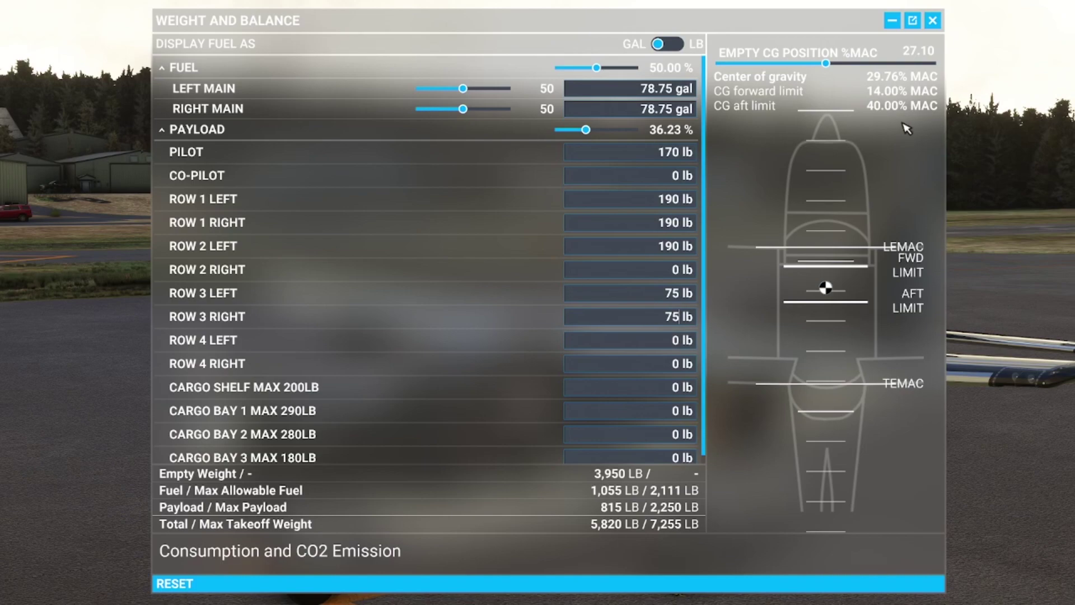
Collapse the panel to view the Kodiak, then expand it again showing the 890 lb payload.
click(892, 20)
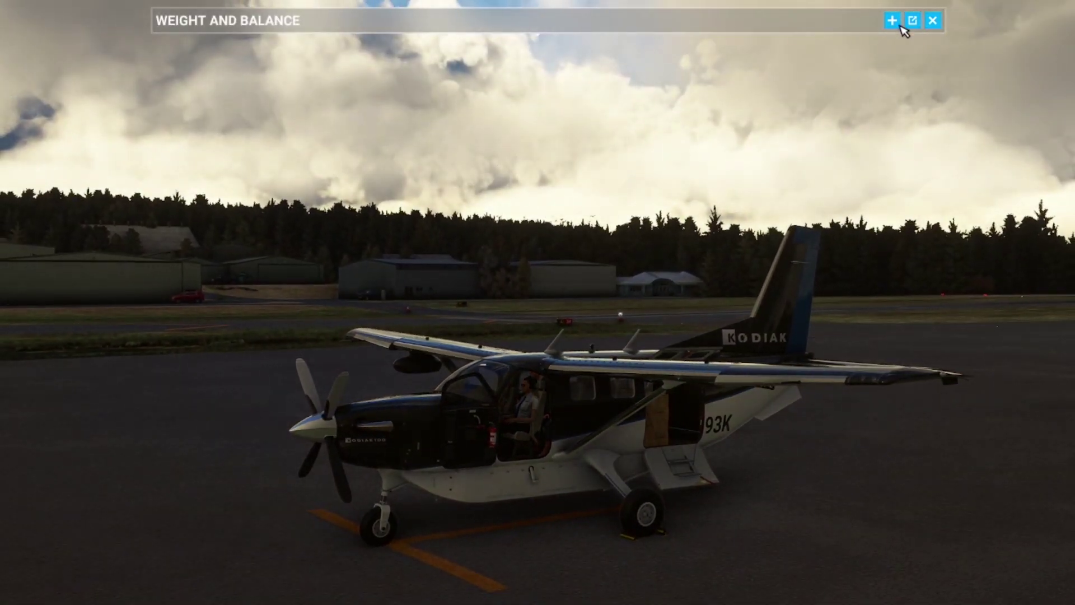
click(892, 21)
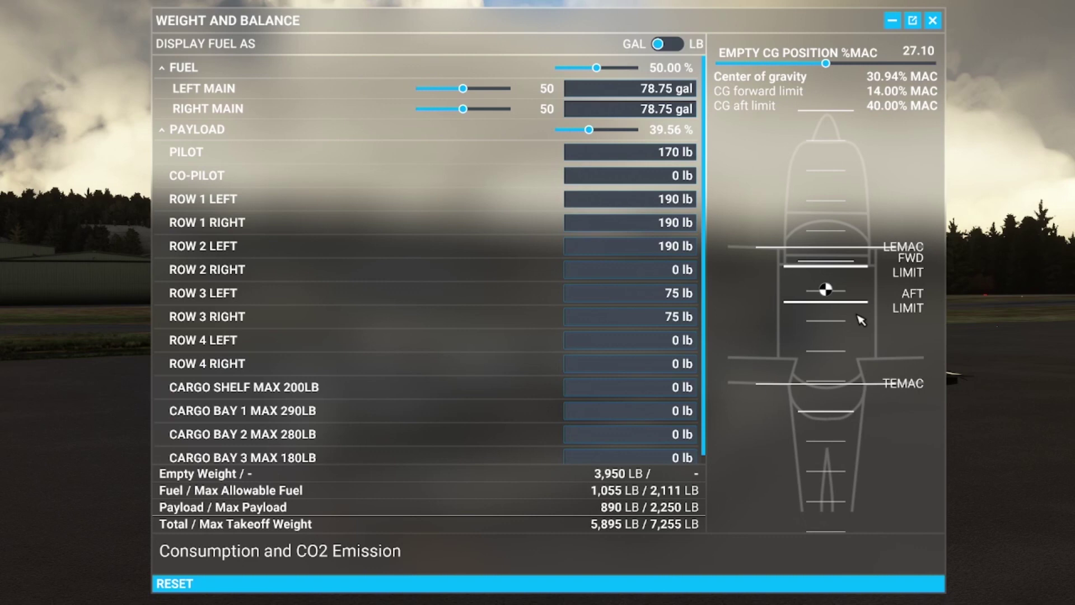
Enter 150 lb in ROW 3 LEFT/RIGHT and ROW 4 LEFT/RIGHT, moving CG to 39.67% MAC.
double_click(676, 293)
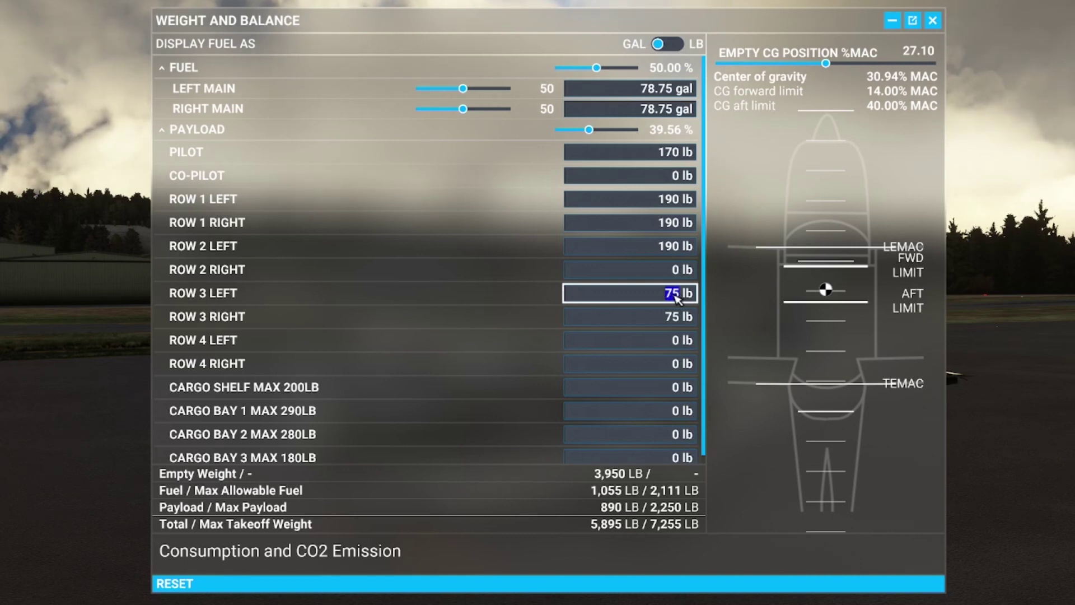
text(150)
double_click(673, 317)
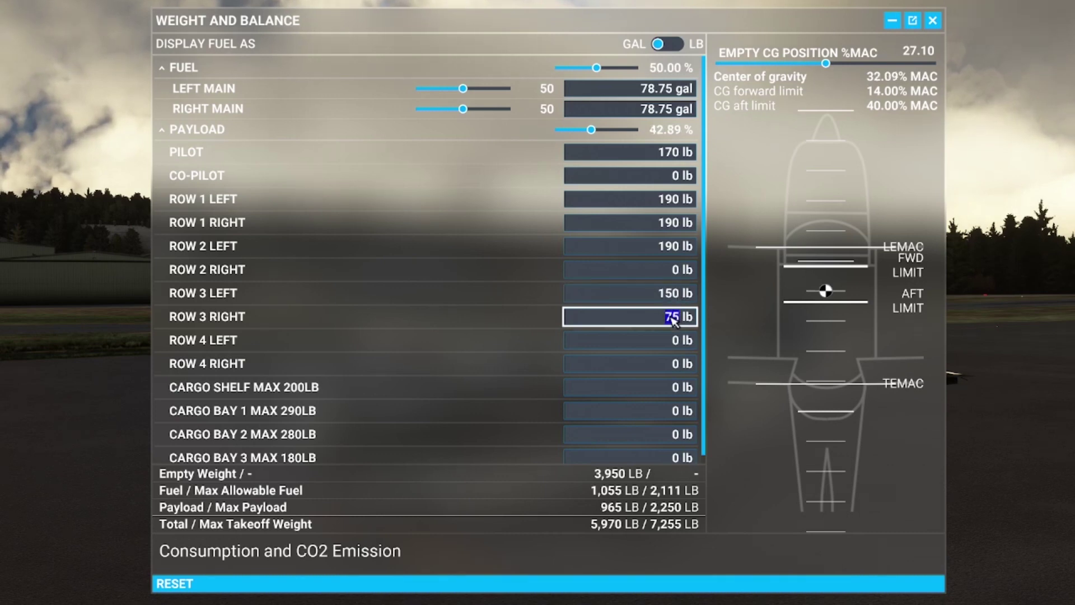
text(1)
text(50)
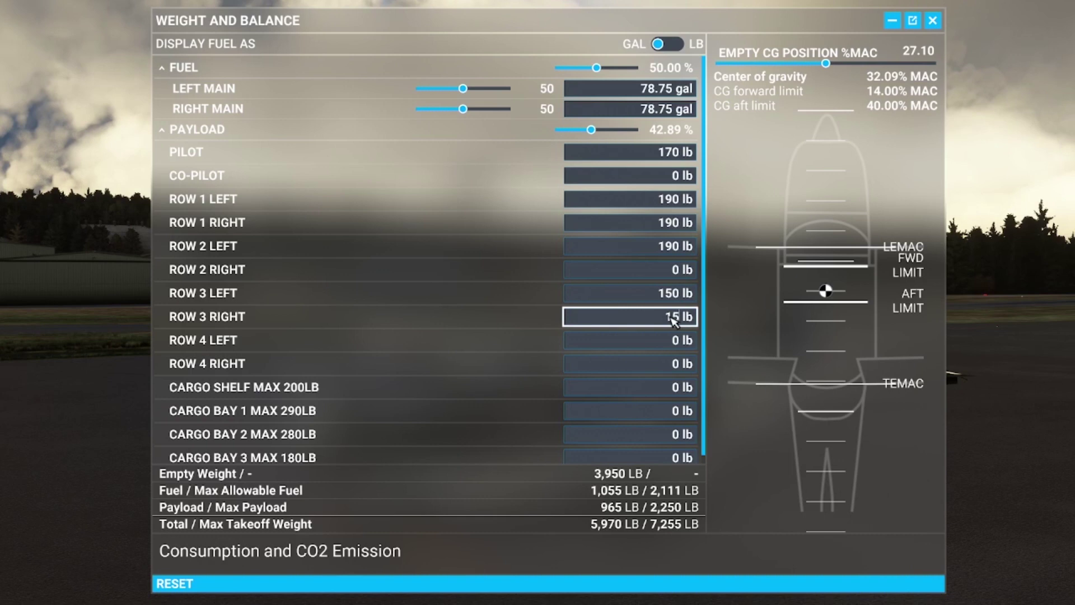
click(676, 342)
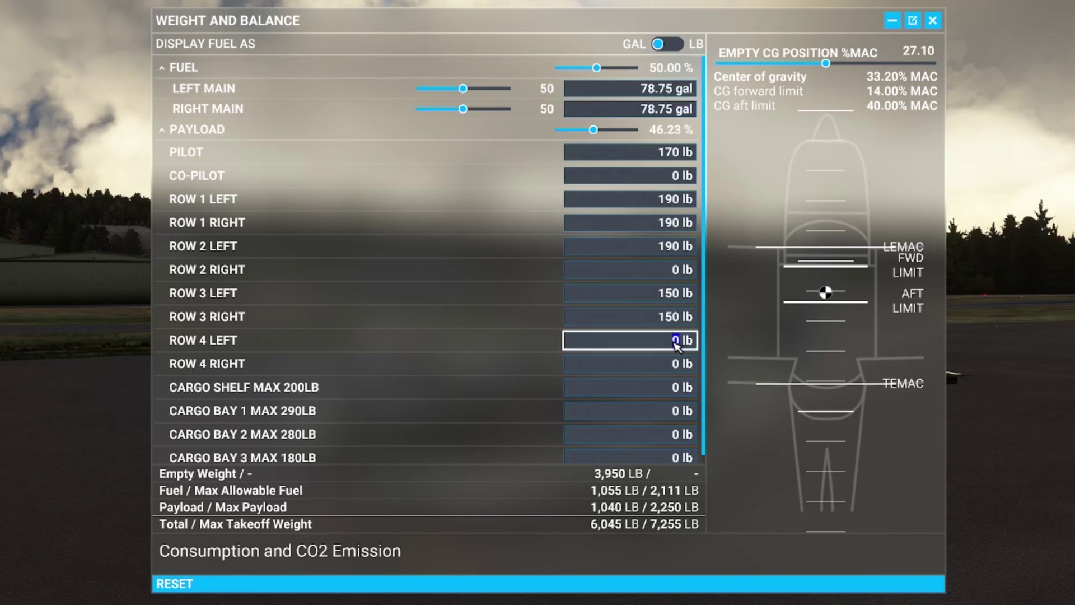
text(150)
click(676, 365)
double_click(676, 366)
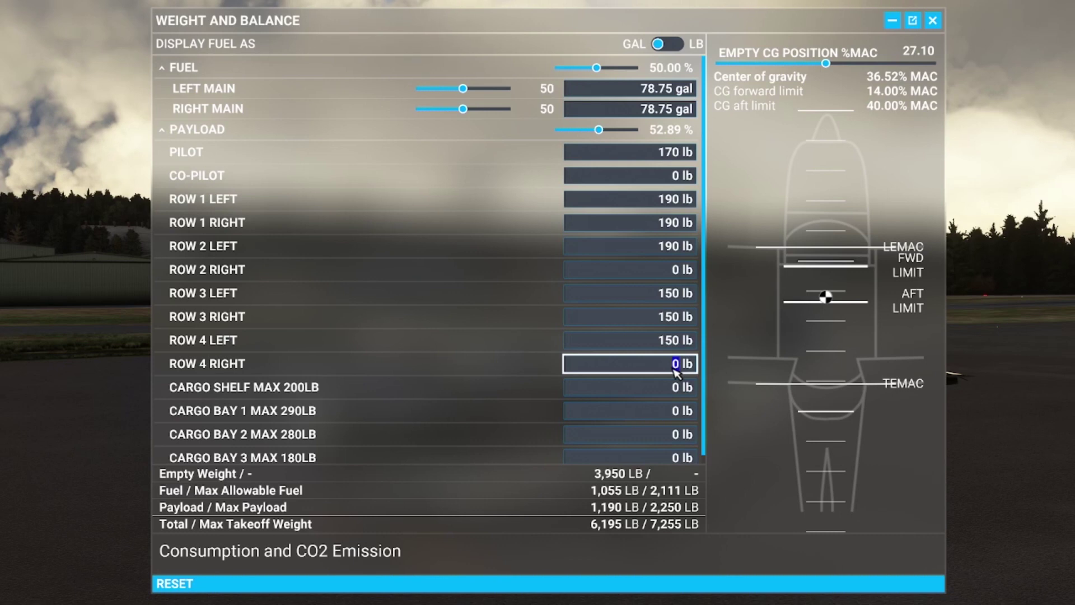
text(150)
click(669, 388)
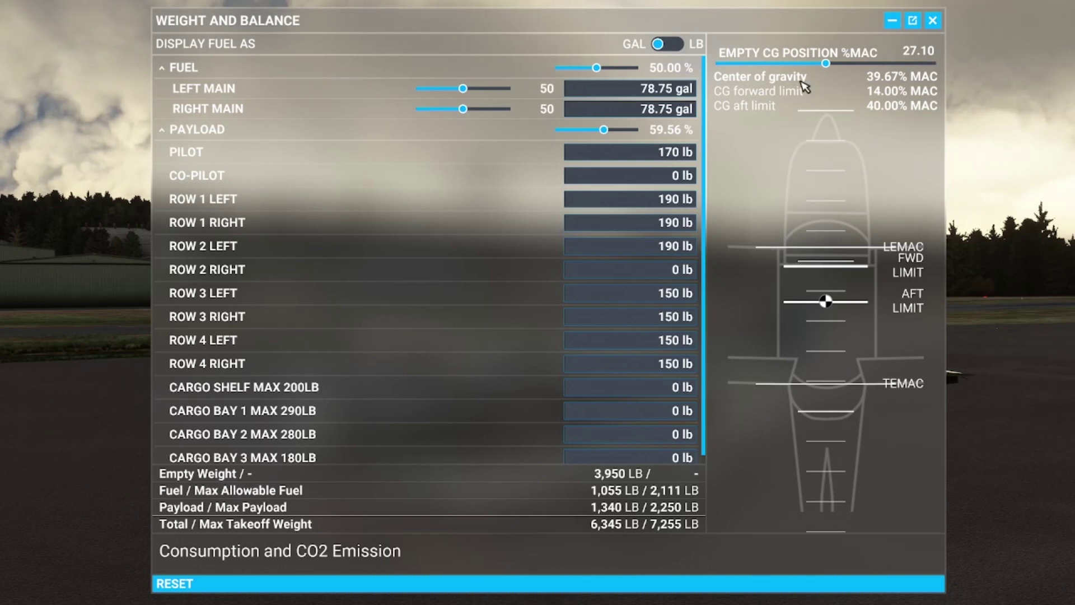
Drag the Empty CG Position slider to 33.00 %MAC, then collapse the panel to view the aircraft.
mouse_move(828, 65)
mouse_down()
mouse_move(814, 66)
mouse_move(840, 66)
mouse_move(800, 68)
mouse_move(834, 66)
mouse_move(814, 67)
mouse_up()
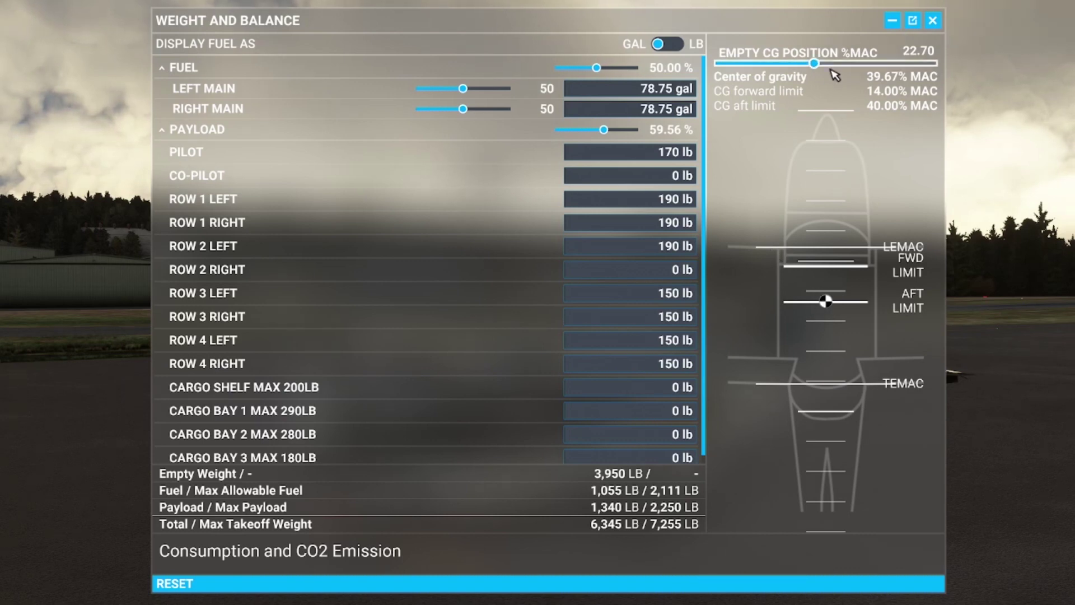
drag(816, 66, 844, 66)
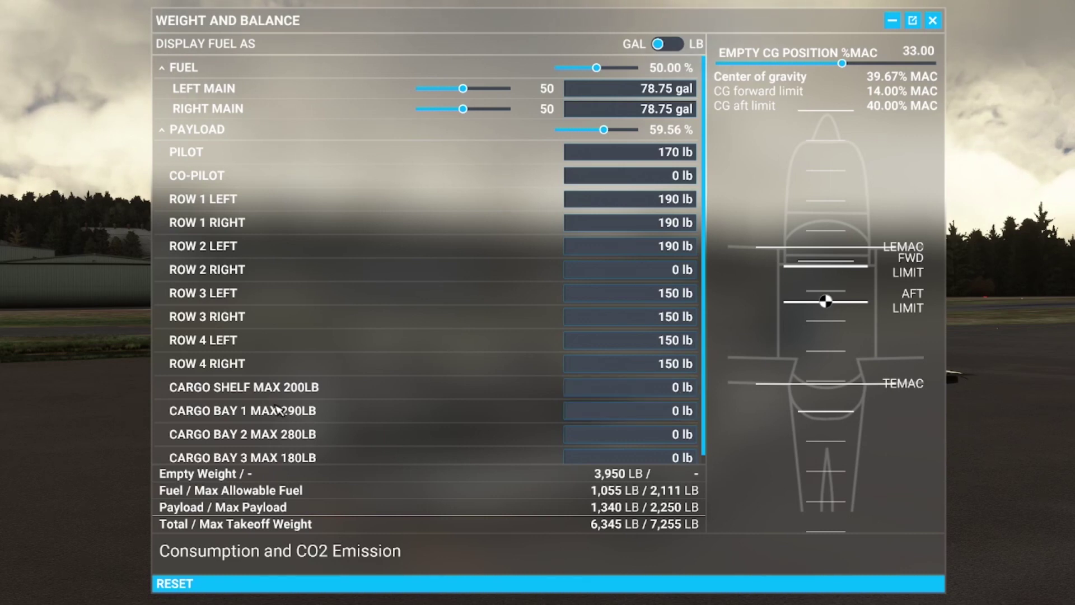
click(893, 20)
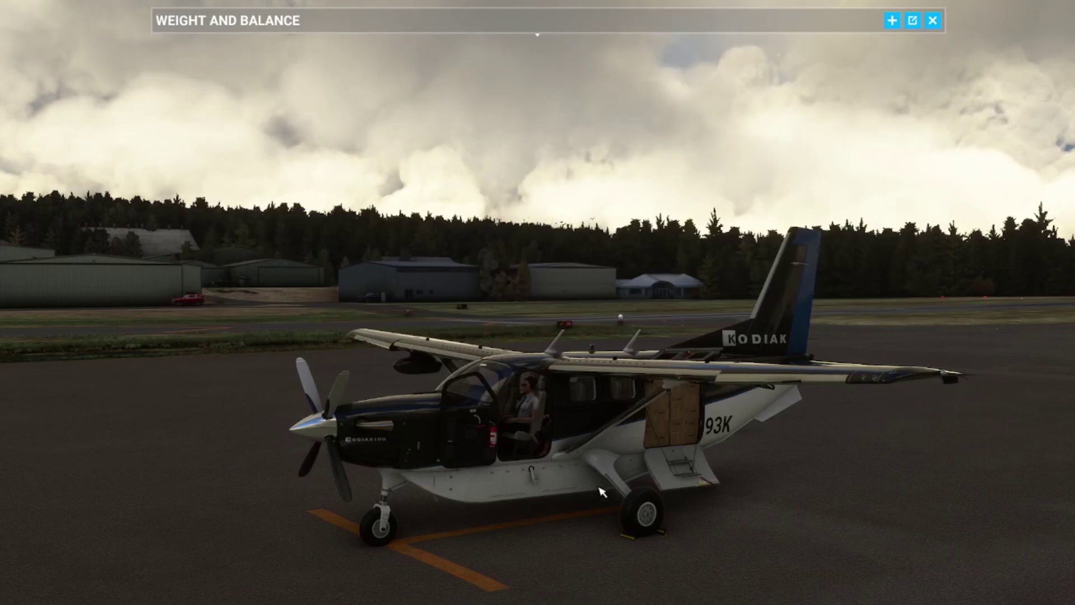
click(892, 20)
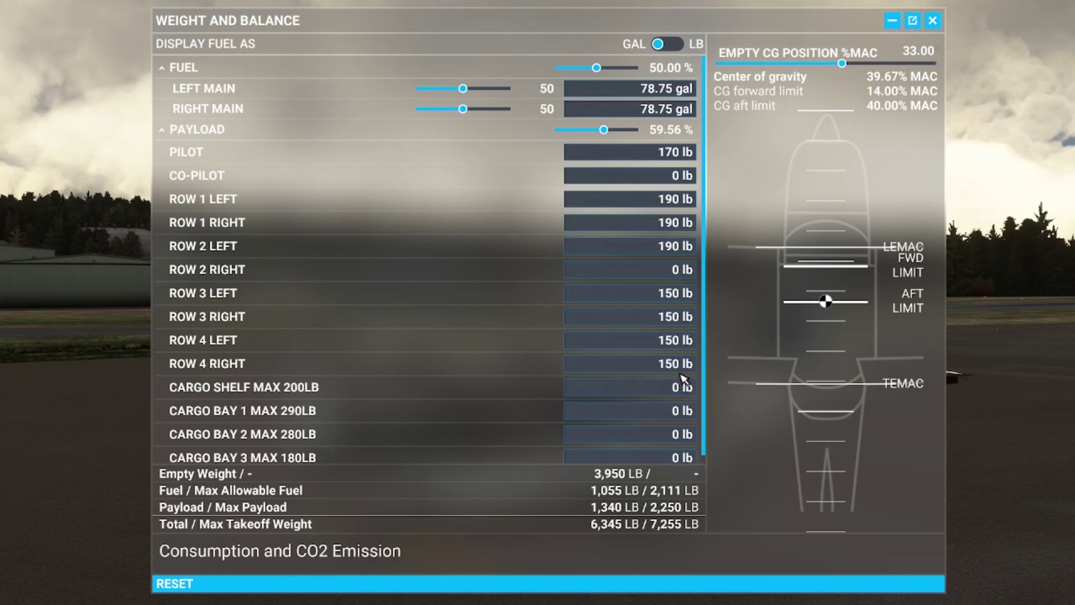
Set the Row 3 and Row 4 left and right seat weights to 0 lb, reaching 32.16% MAC.
click(670, 296)
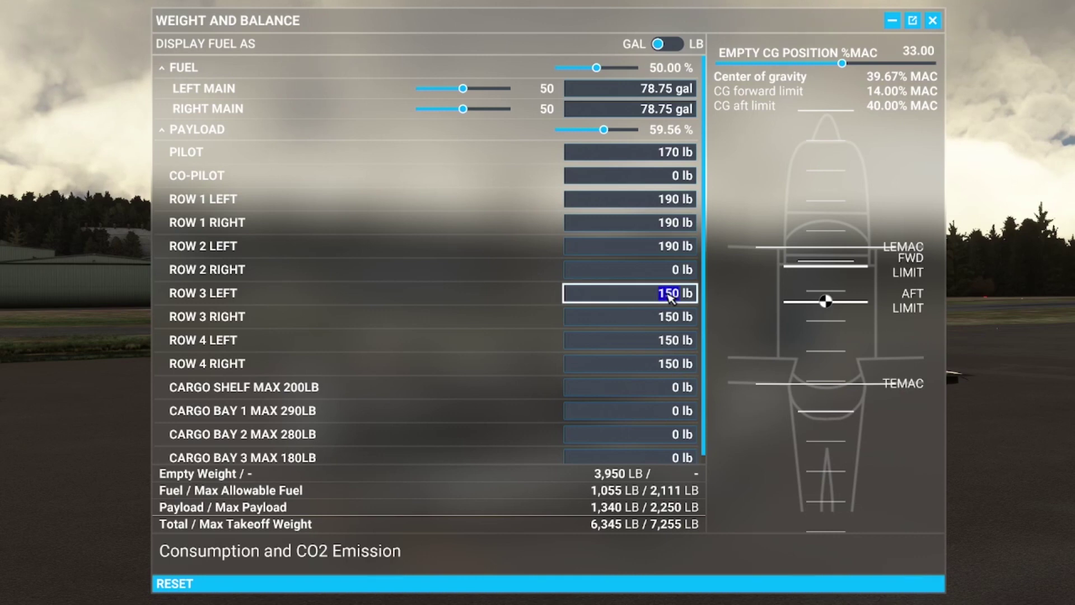
text(0)
click(674, 320)
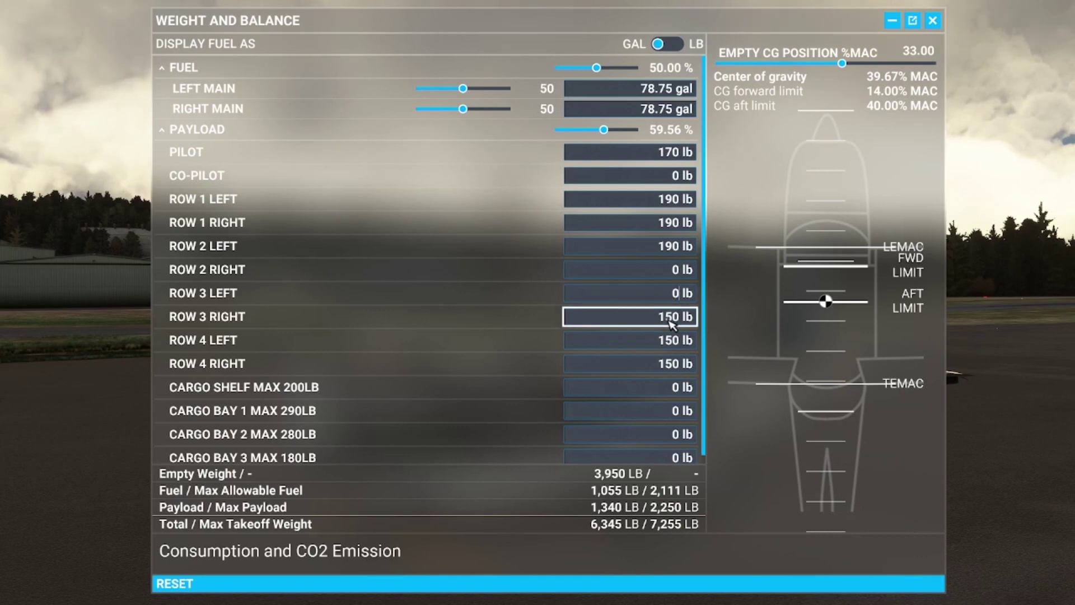
text(0)
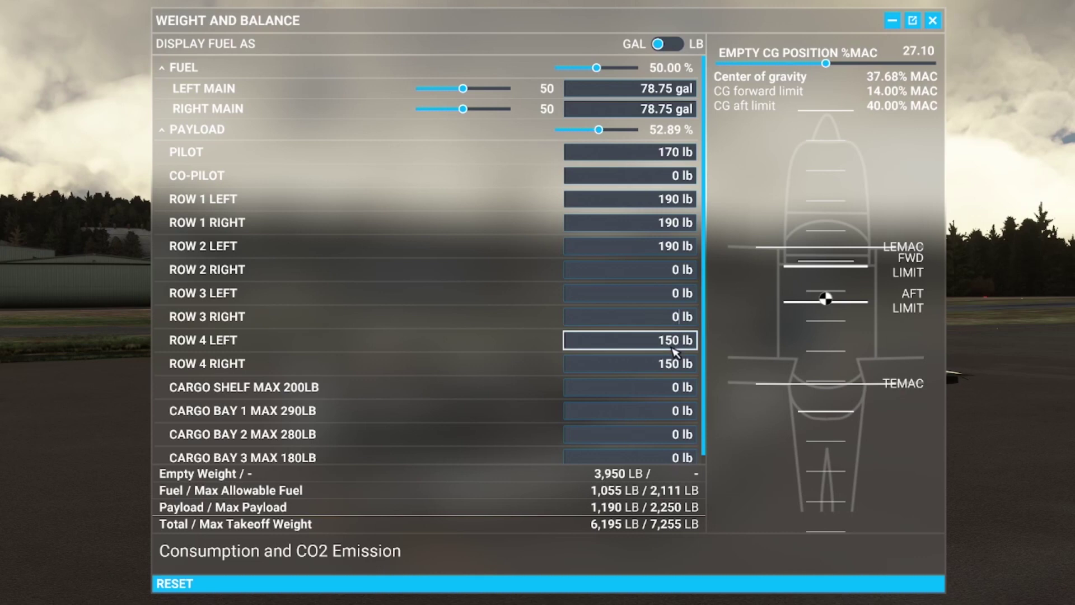
click(672, 340)
text(0)
click(675, 342)
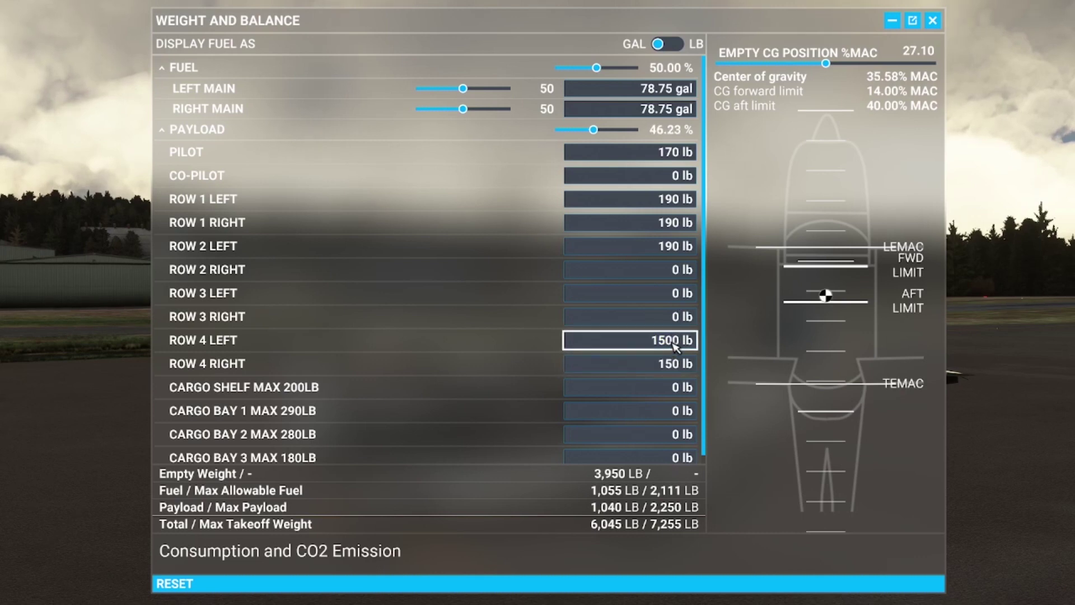
text(0)
click(675, 367)
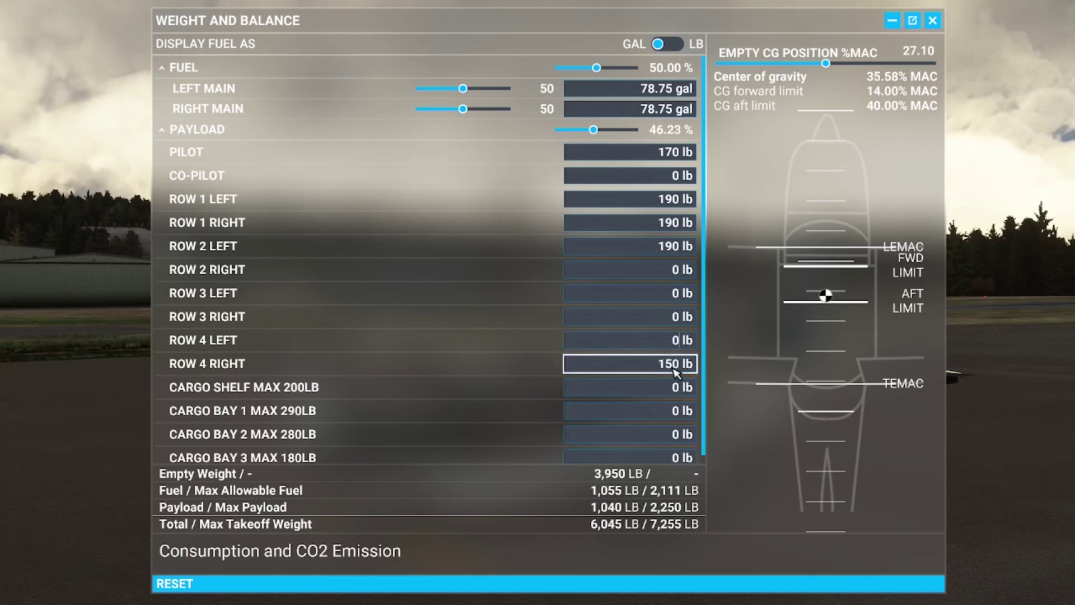
text(0)
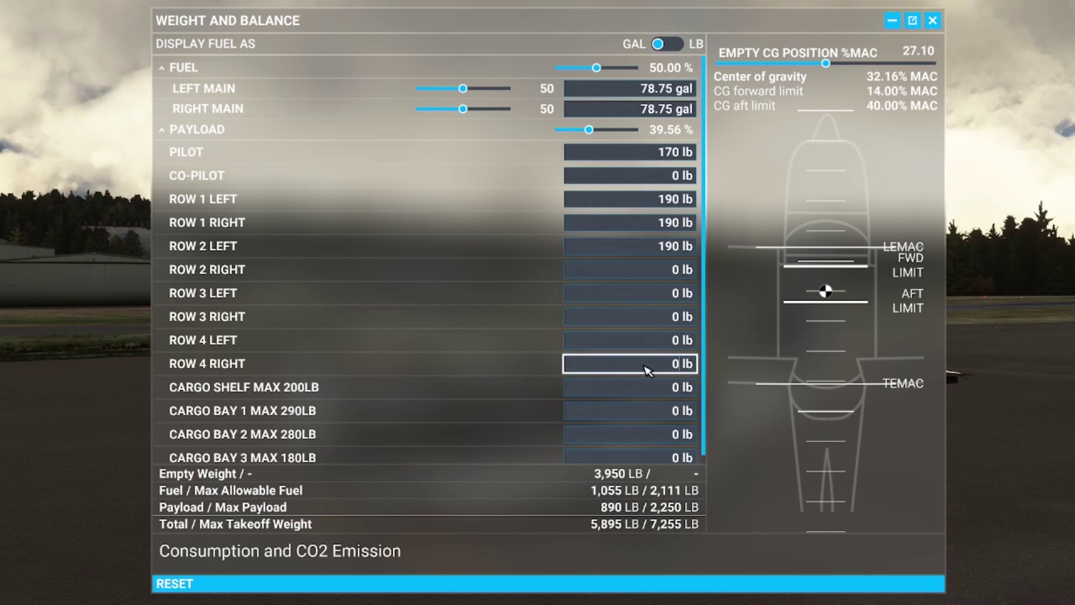
Load cargo bays 1–3 with 290, 280 and 30 lb, then begin a Row 3 Right seat entry.
click(678, 412)
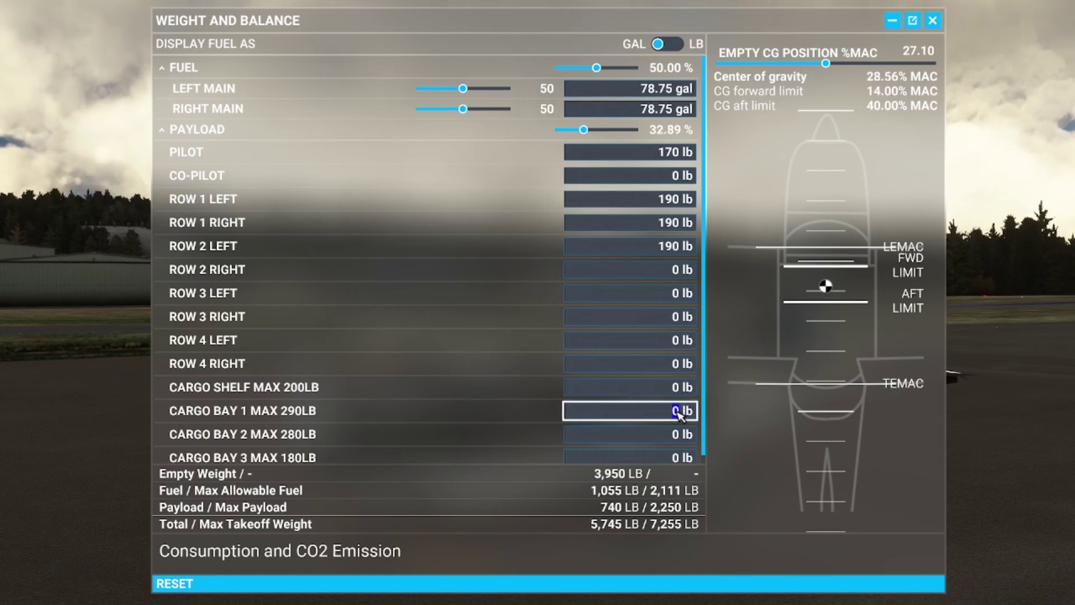
text(290)
click(678, 437)
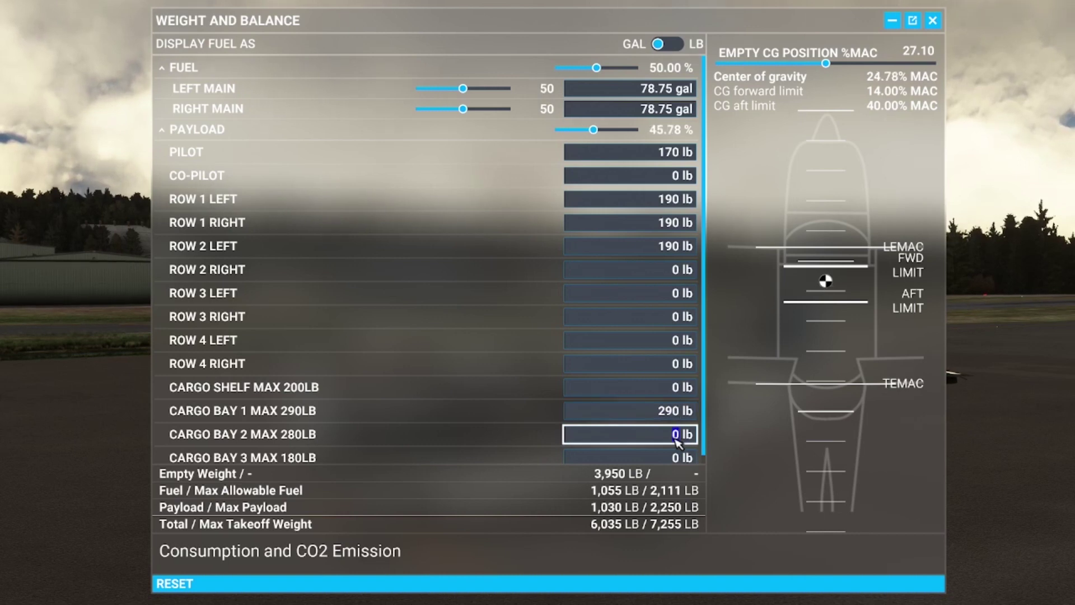
text(280)
click(678, 458)
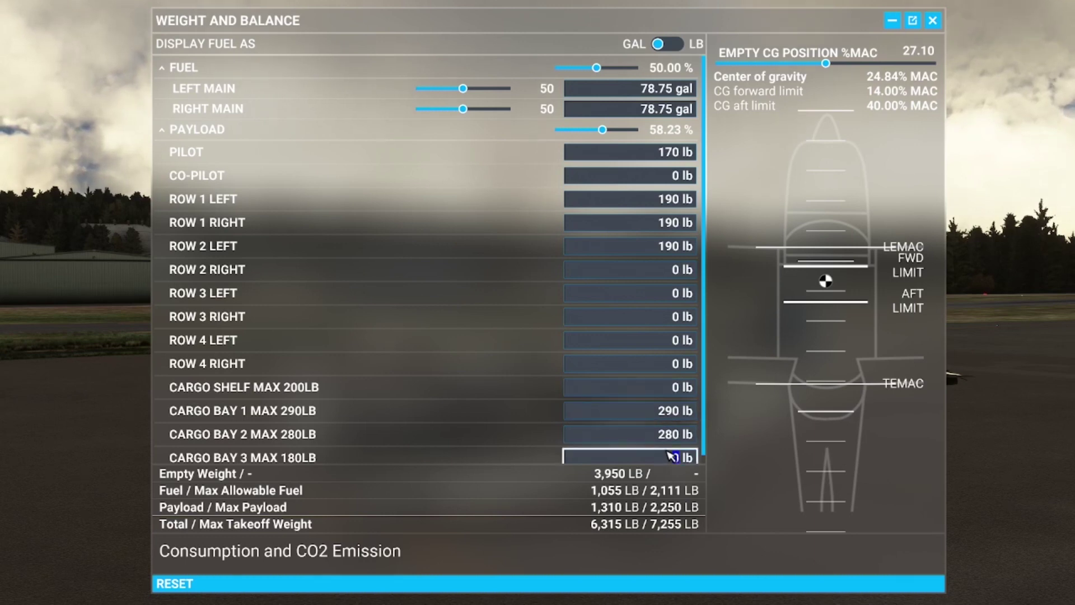
text(30)
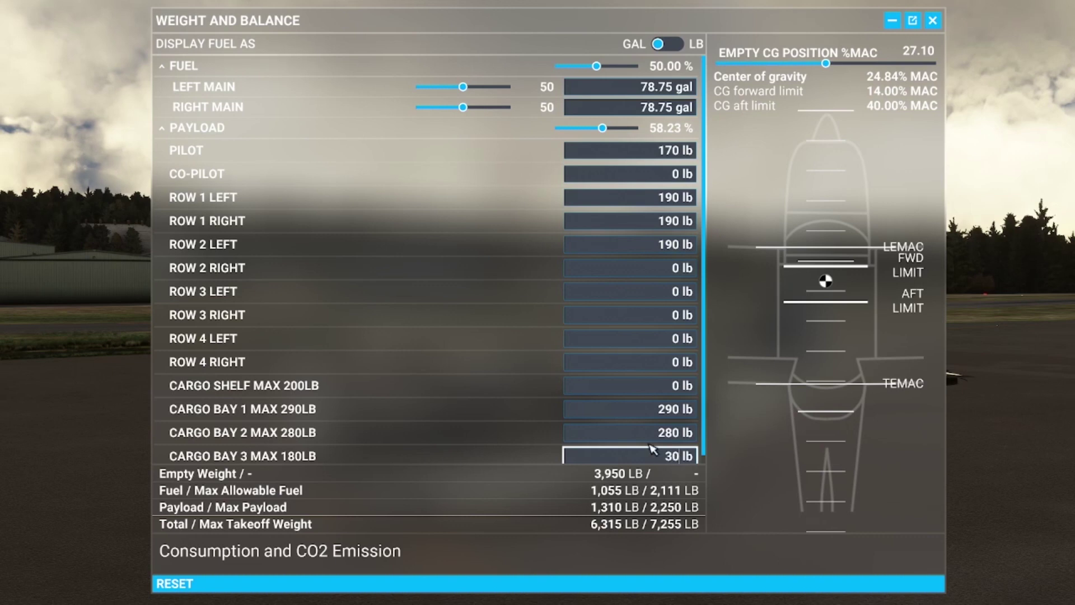
click(672, 442)
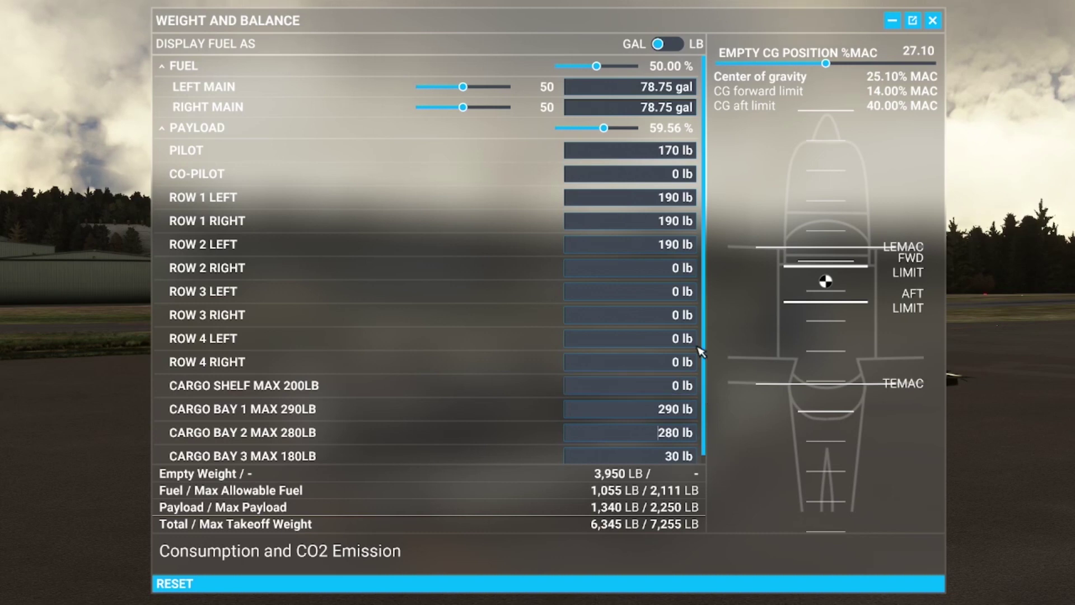
drag(707, 348, 707, 402)
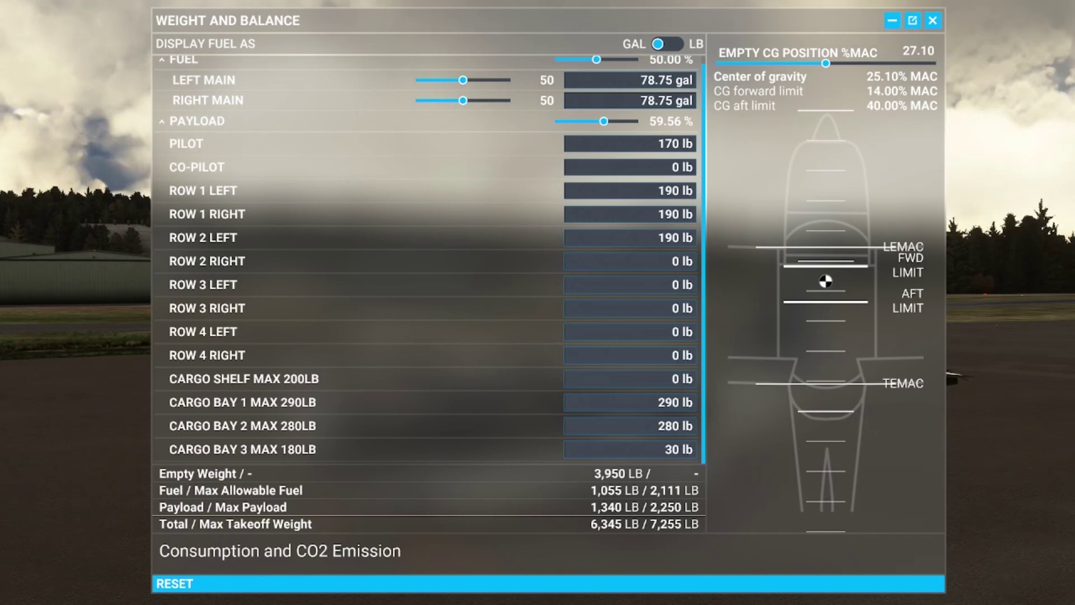
click(607, 289)
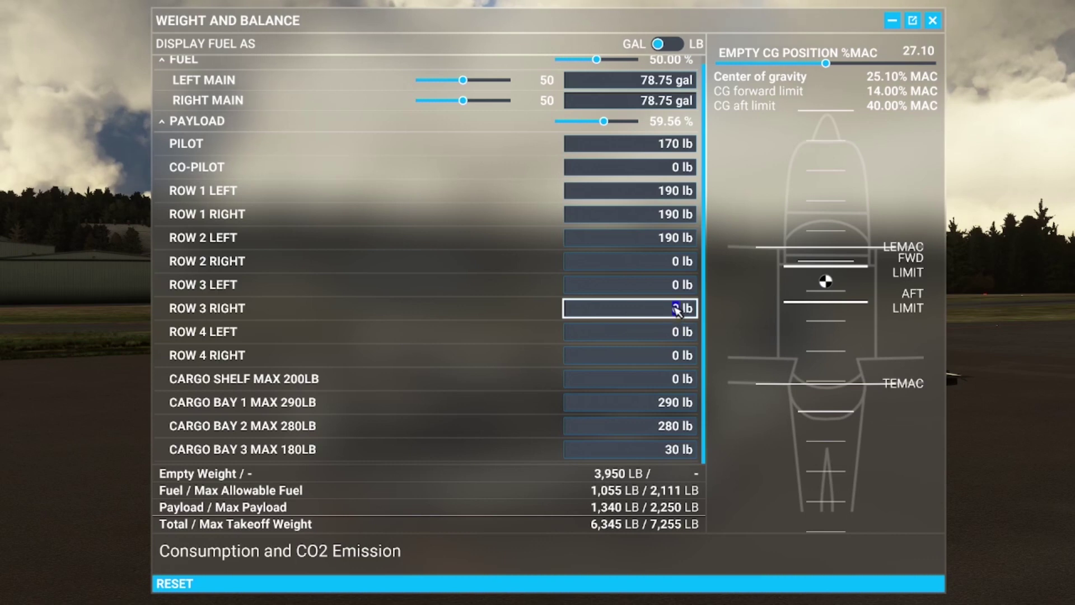
Enter 300 lb for Row 3 Right and Row 4 Left, 150 lb for Row 4 Right and cargo shelf.
text(0)
key(Return)
click(678, 336)
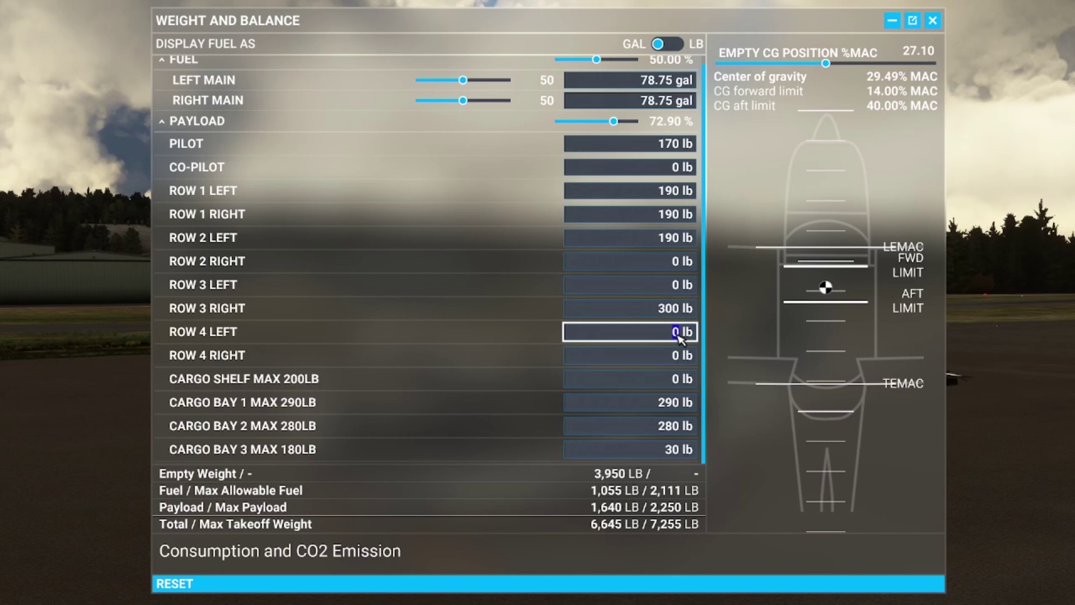
text(300)
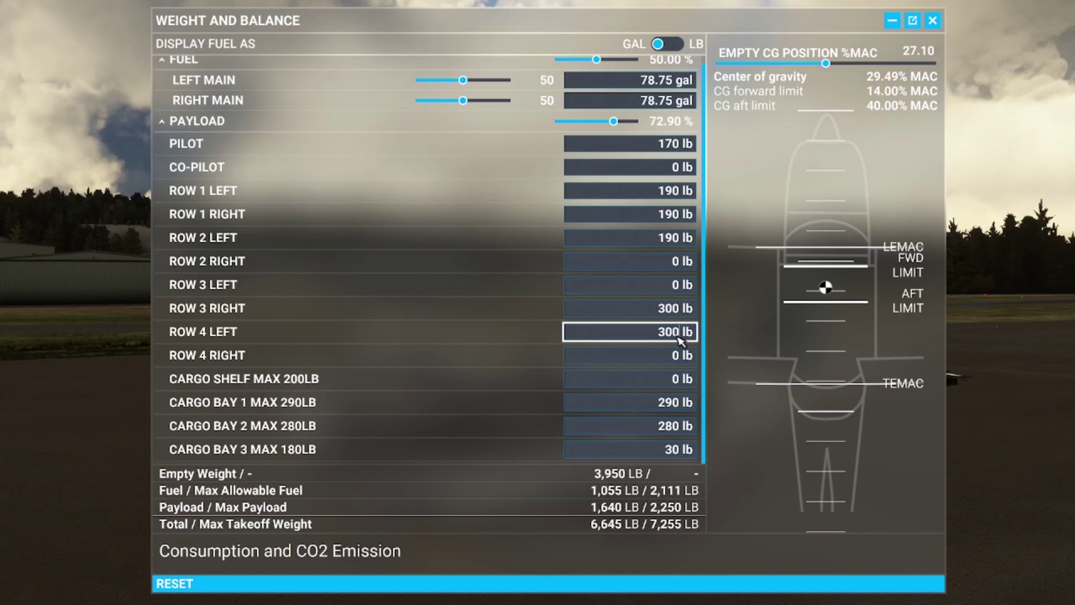
key(Return)
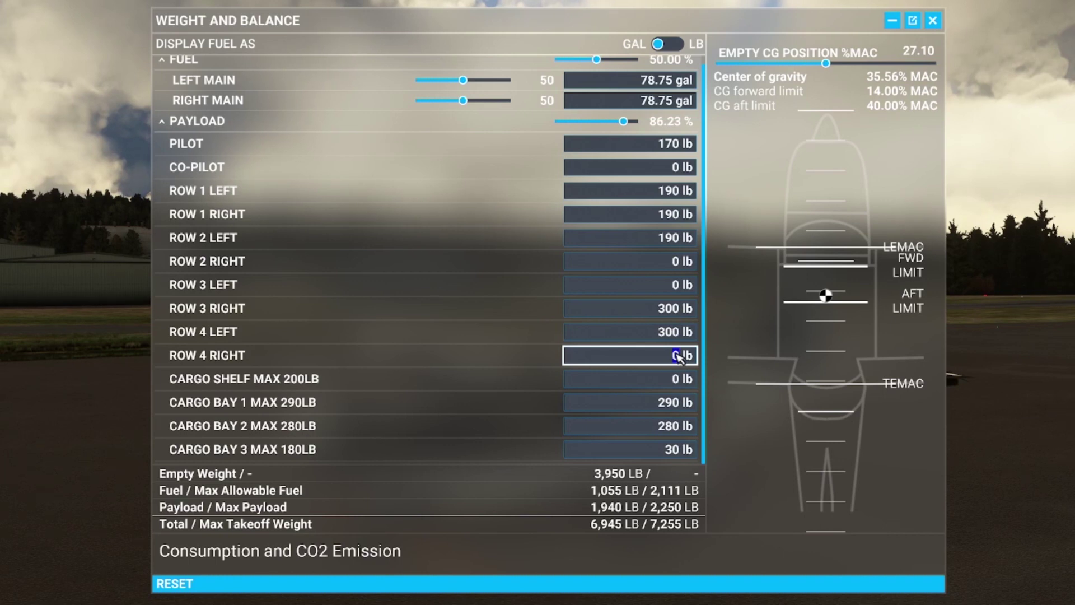
click(679, 359)
text(150)
key(Return)
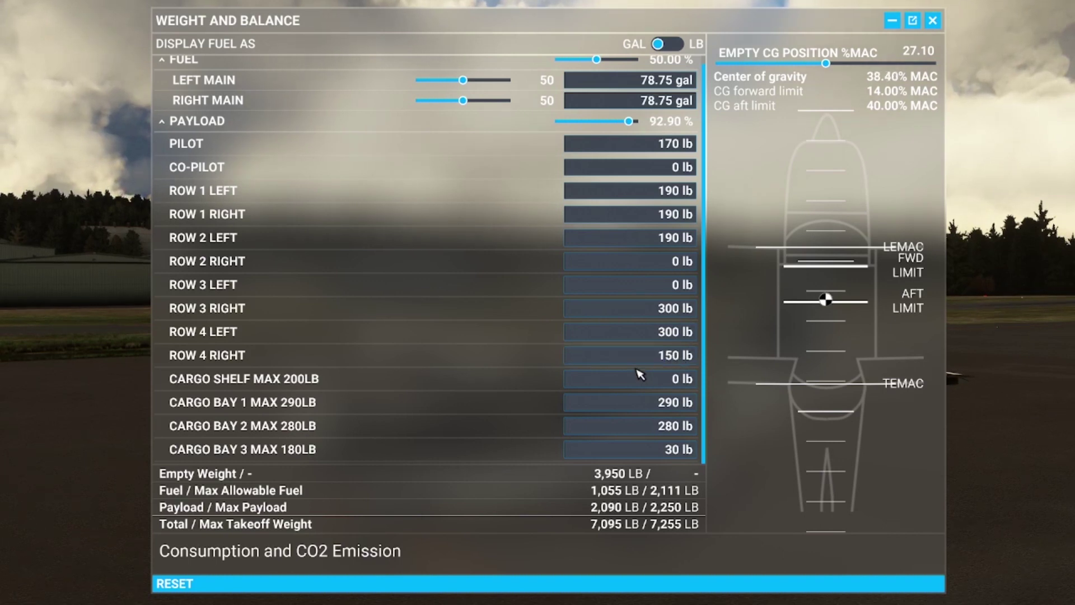
click(674, 379)
text(150)
key(Return)
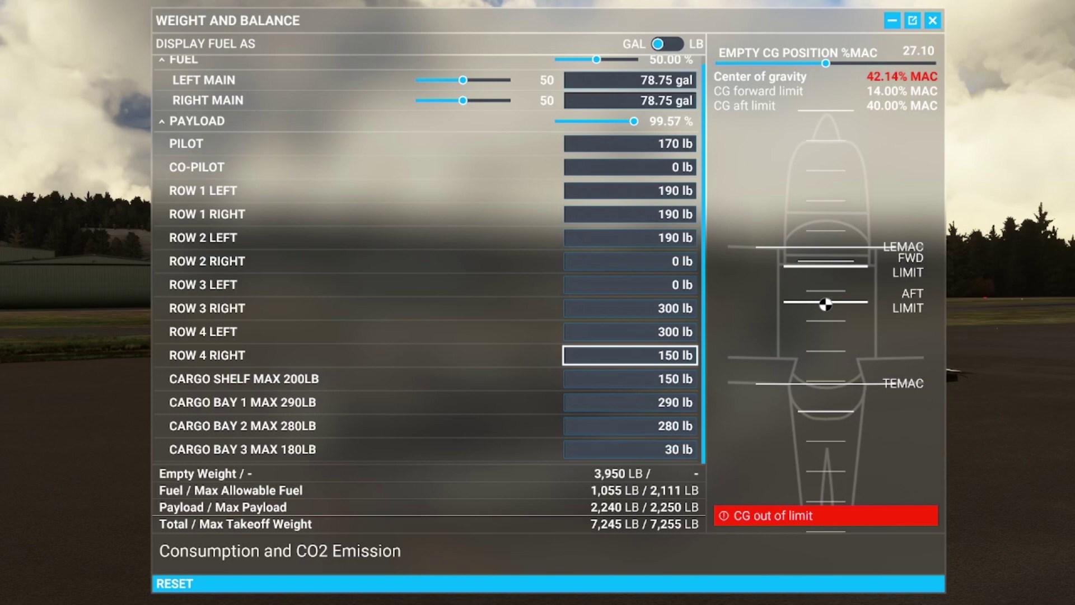
click(892, 20)
drag(762, 216, 661, 221)
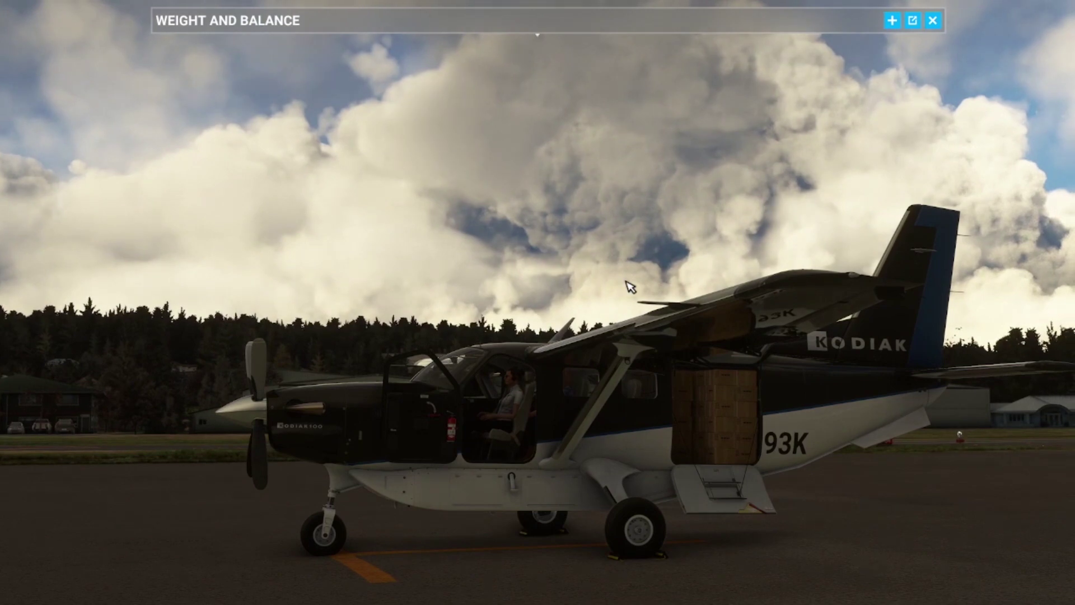
click(891, 21)
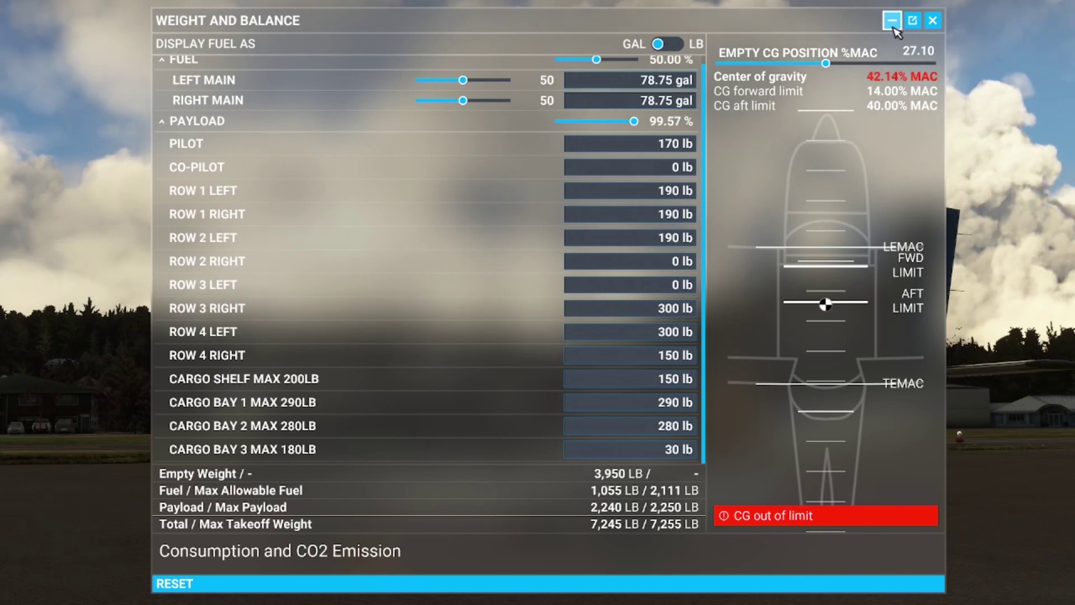
Reset fuel and payload to defaults, then collapse and re-expand the Weight and Balance panel.
click(413, 585)
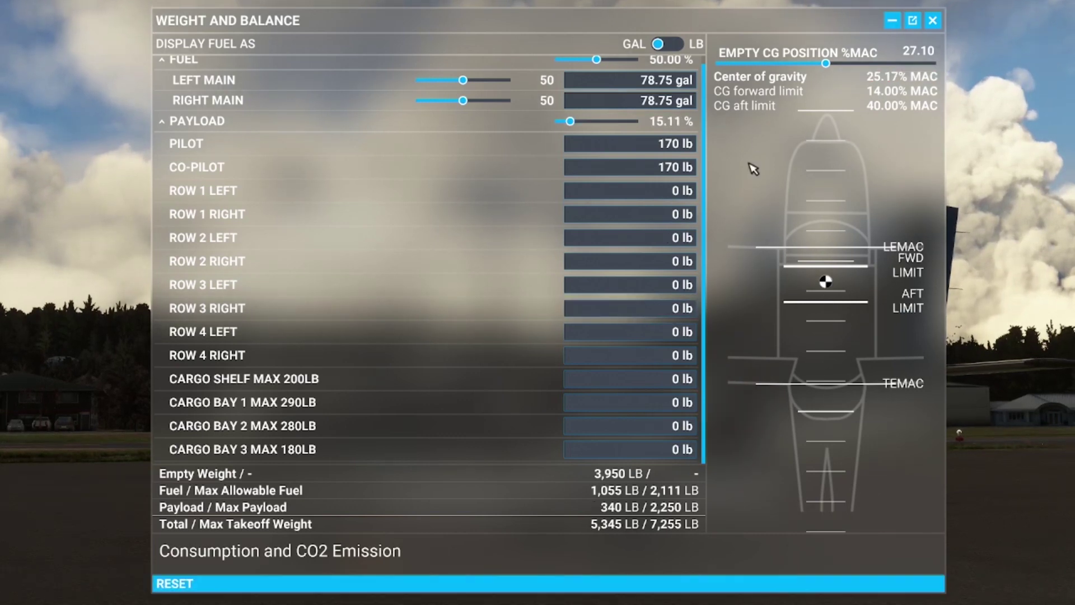
click(892, 20)
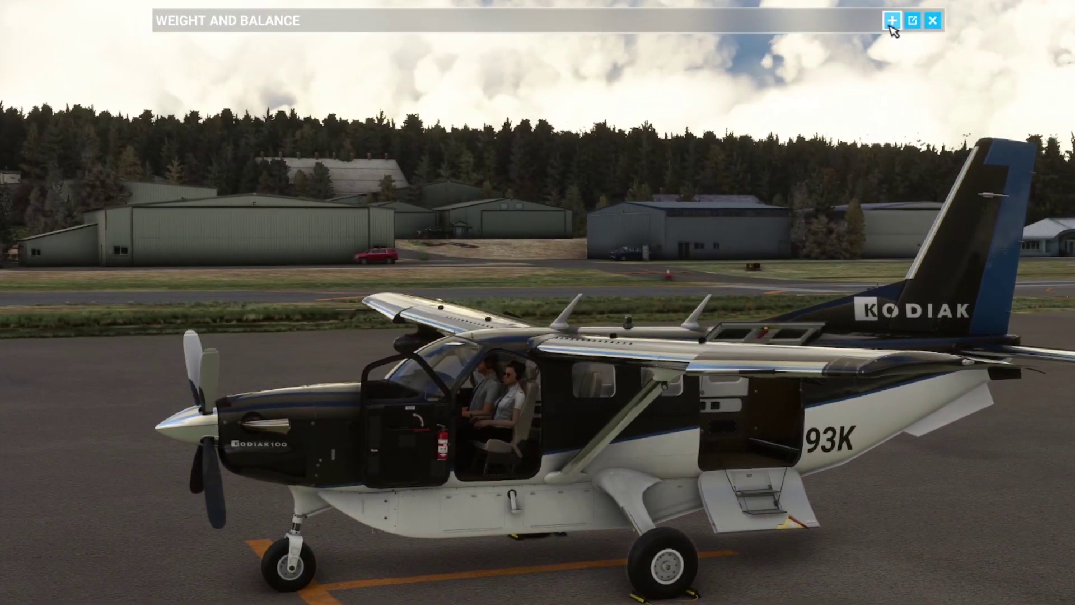
click(893, 22)
Set the pilot weight to 190 lb and the co-pilot weight to 0 lb.
click(674, 145)
double_click(673, 145)
text(190)
key(Return)
click(678, 168)
double_click(678, 168)
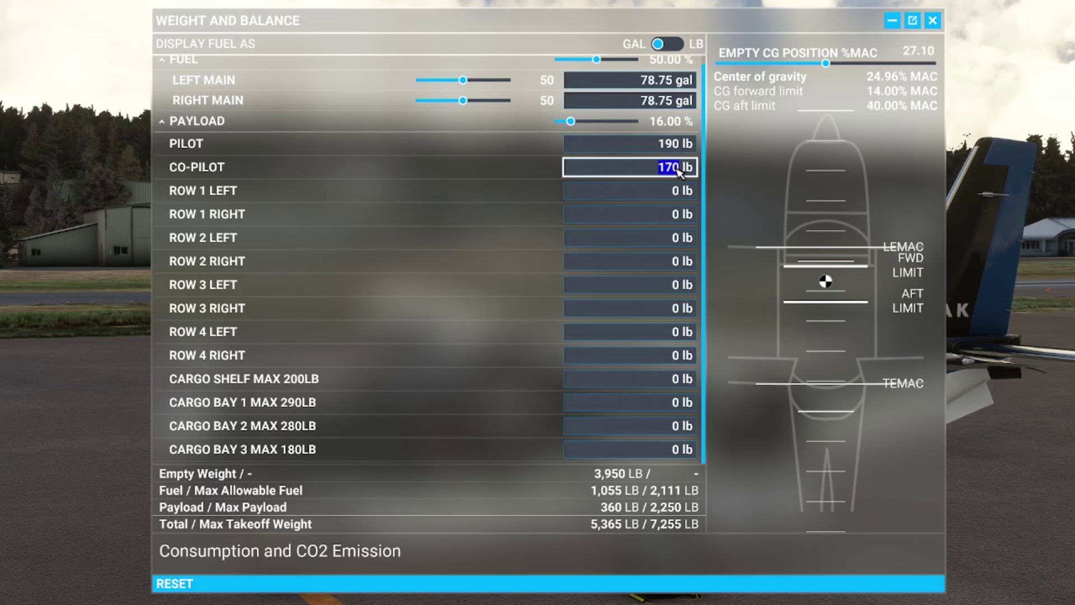
text(0)
key(Return)
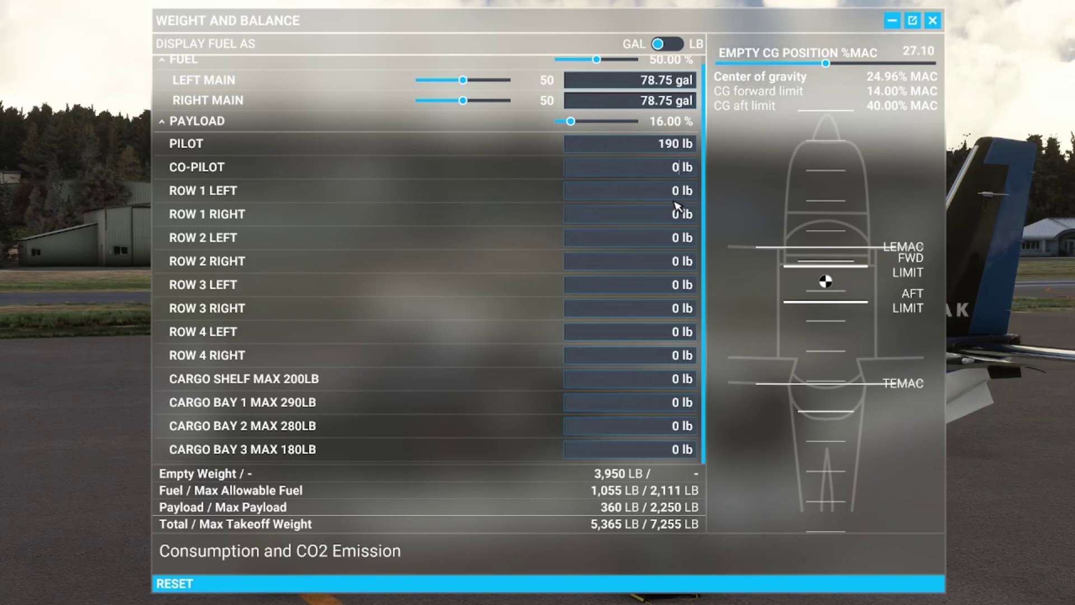
Set the Row 1 Left and Row 1 Right seats to 190 lb each.
double_click(680, 192)
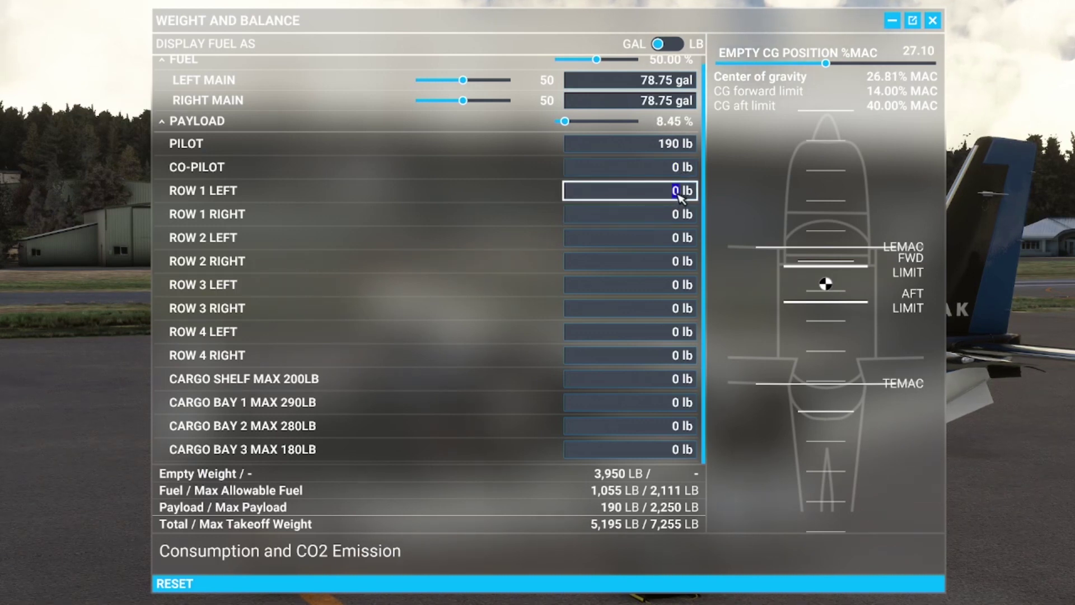
double_click(679, 192)
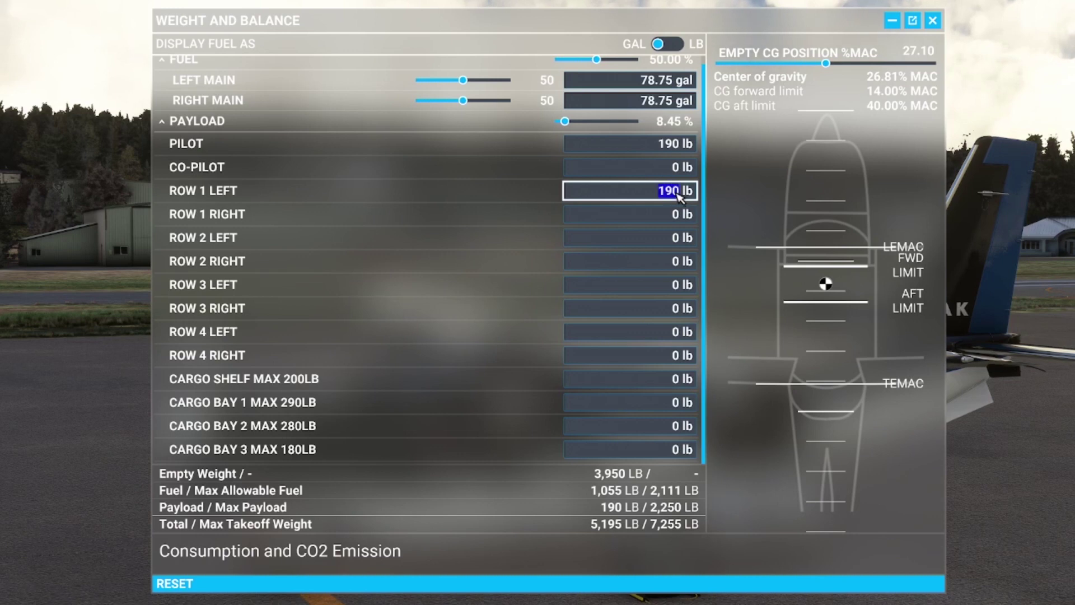
click(679, 217)
double_click(676, 215)
text(190)
click(677, 240)
Set Row 2 Left to 190 lb, Cargo Bay 1 to 144 lb, and show fuel in pounds.
double_click(678, 239)
text(190)
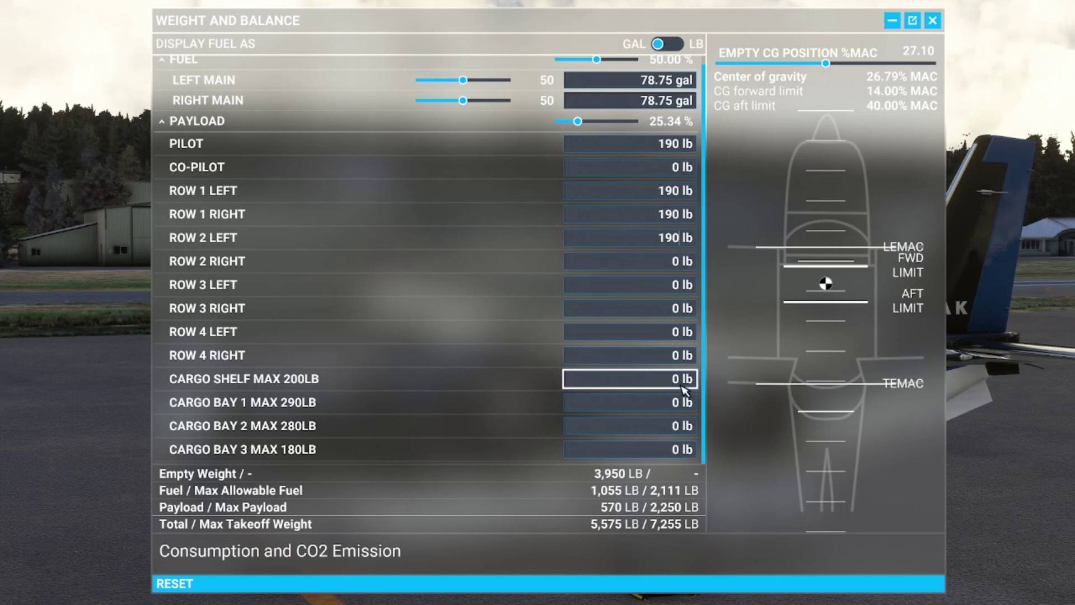
key(Return)
click(676, 403)
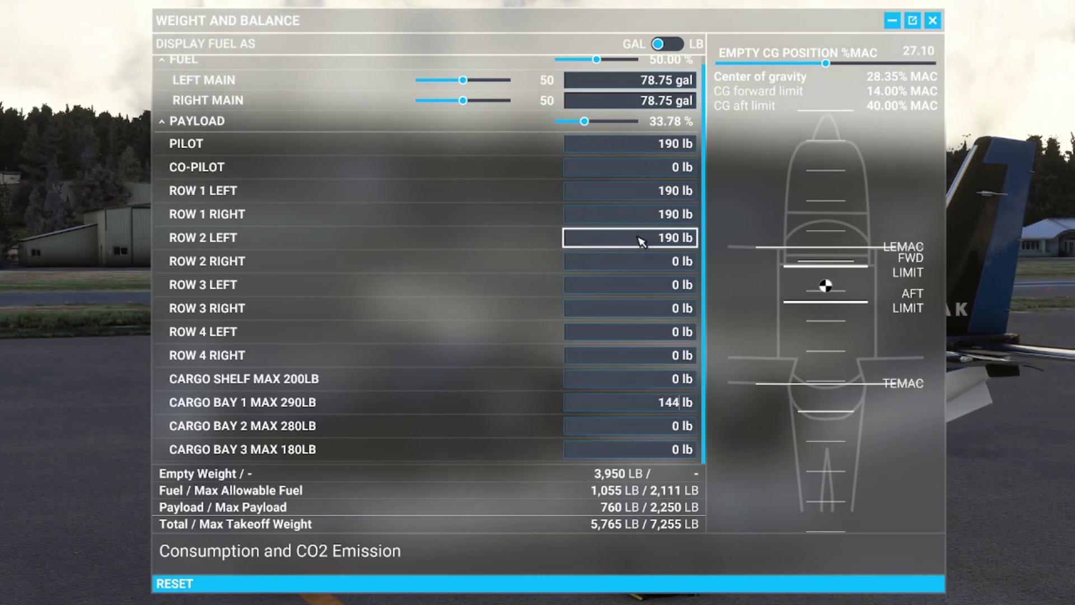
click(694, 45)
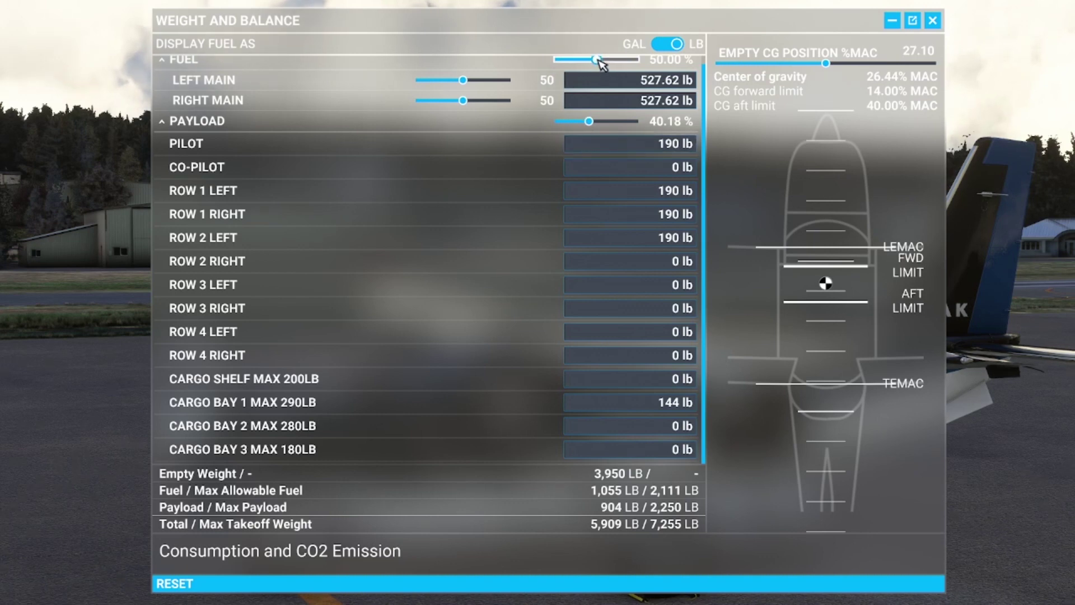
Enter 333 lb in both the left and right main fuel tanks.
click(650, 83)
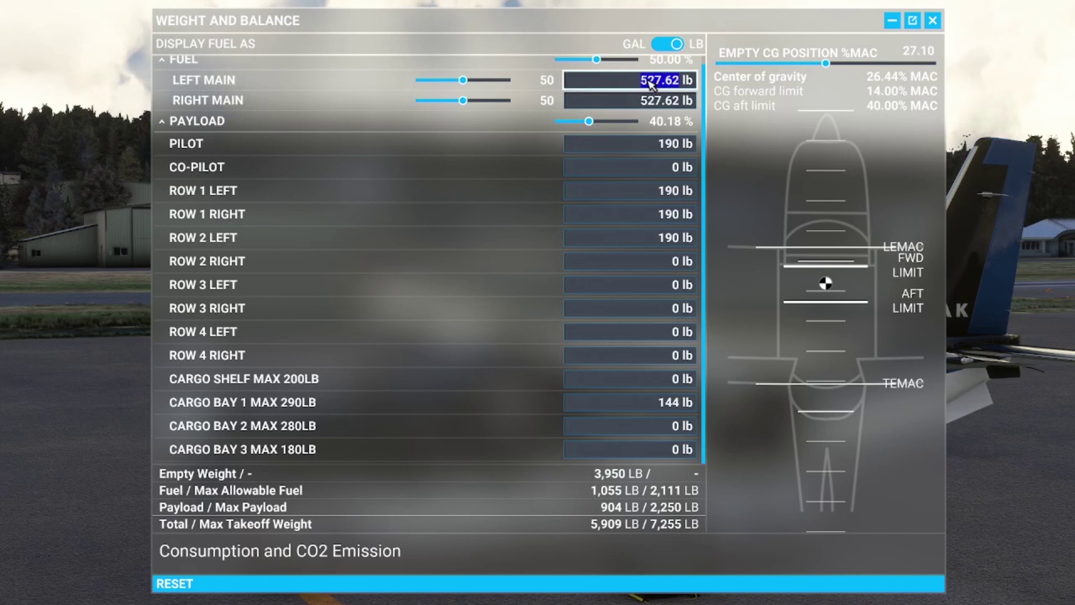
text(333)
key(Return)
click(655, 103)
text(333)
key(Return)
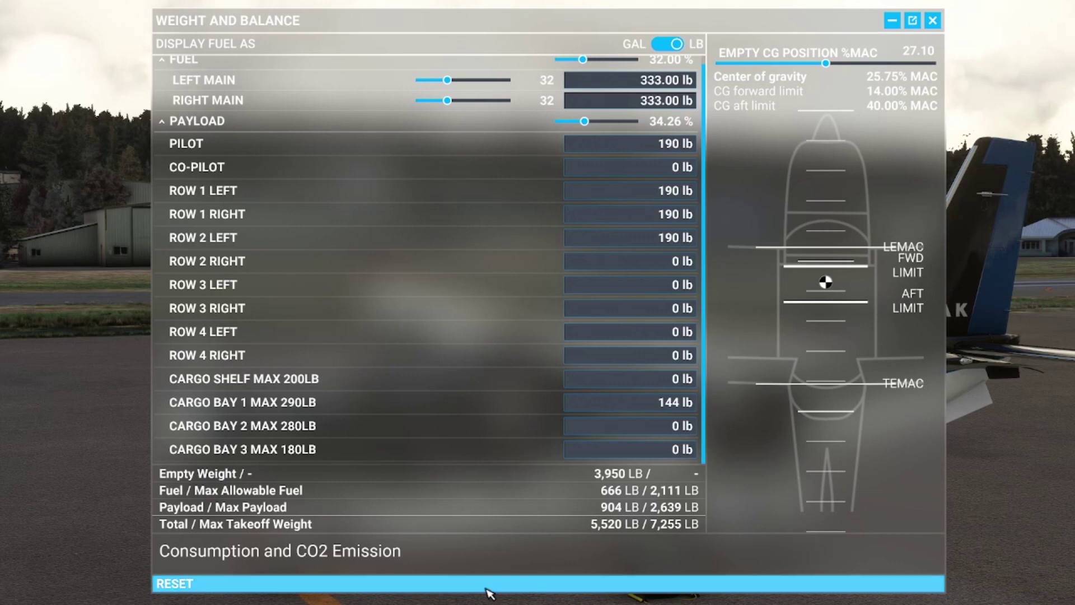
Reset the loading to defaults and set the co-pilot weight to 0 lb.
click(513, 586)
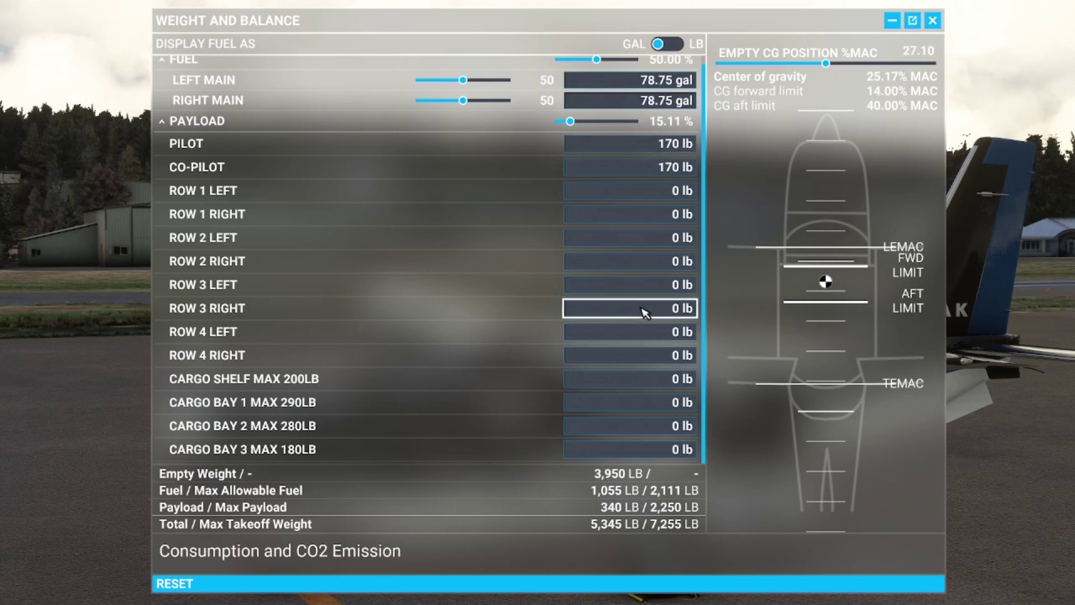
click(675, 170)
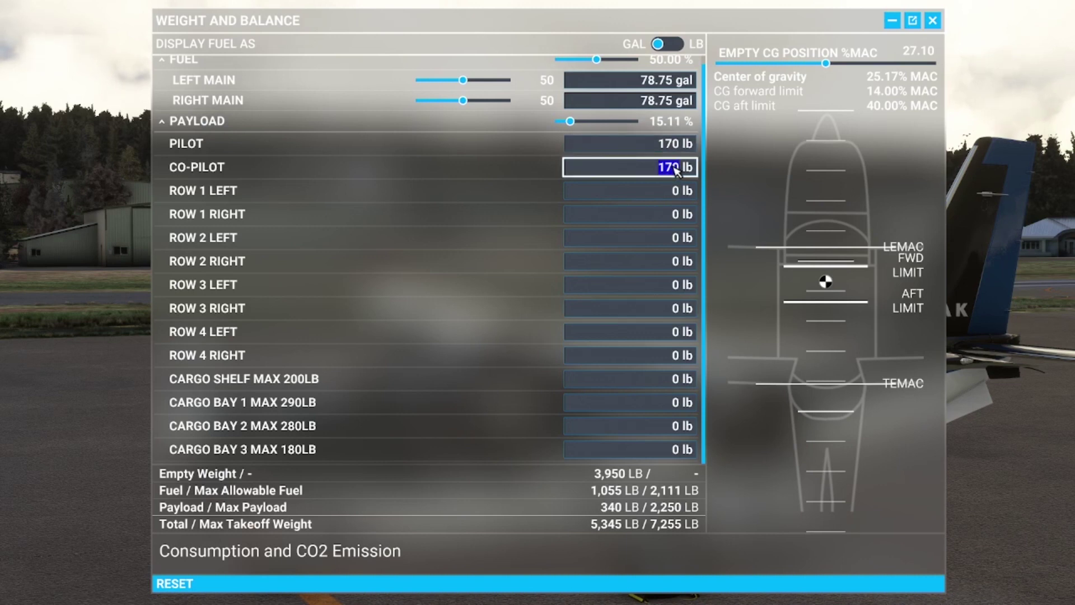
text(0)
key(Return)
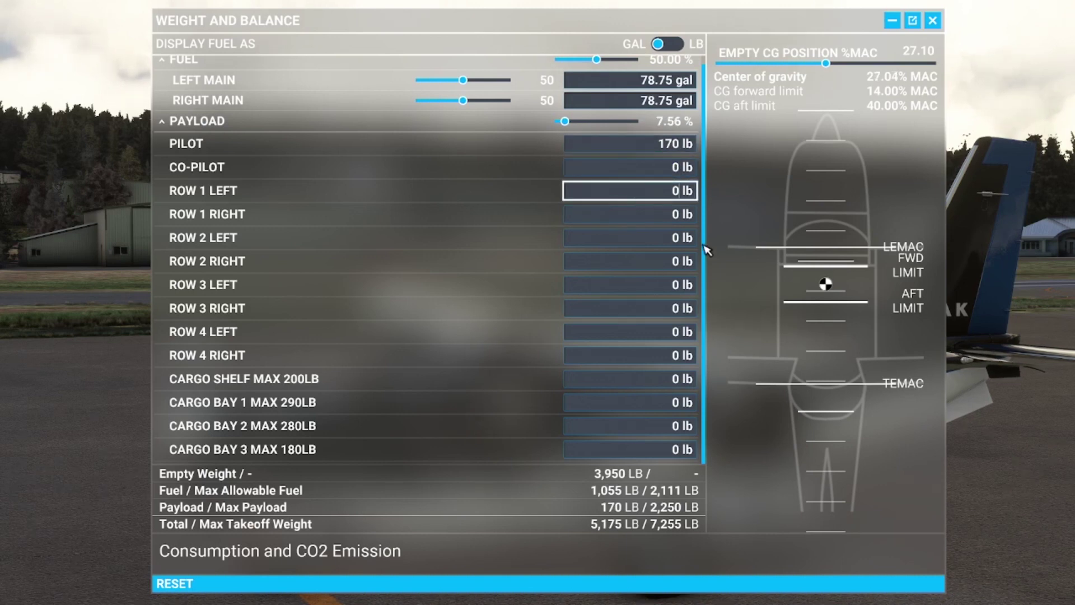